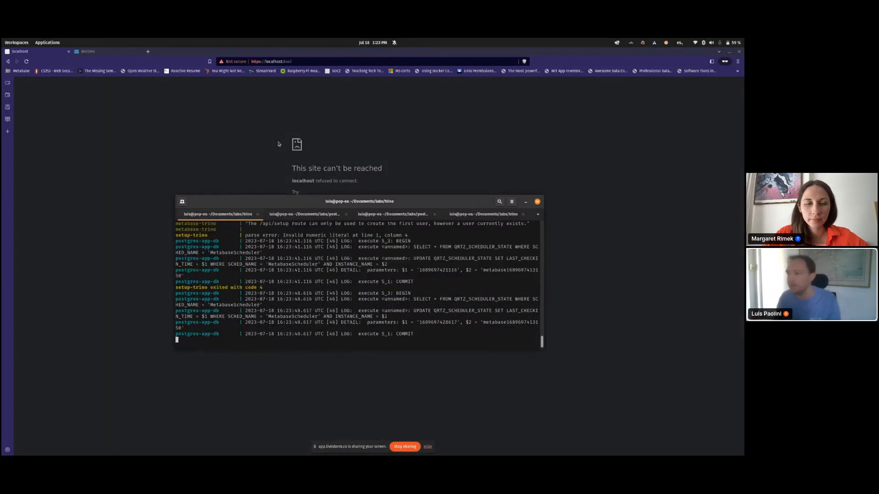
Step: Reload the refused localhost page in the browser so the Metabase home page loads
left_click(201, 138)
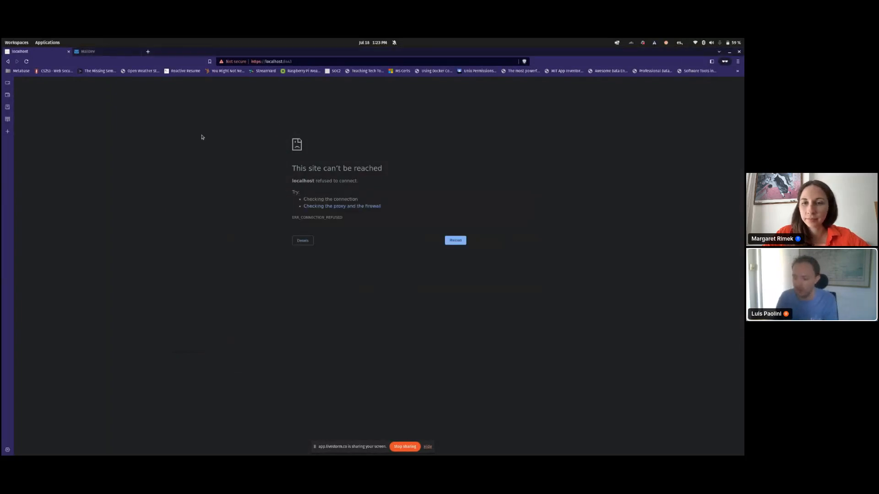
key("ctrl+r")
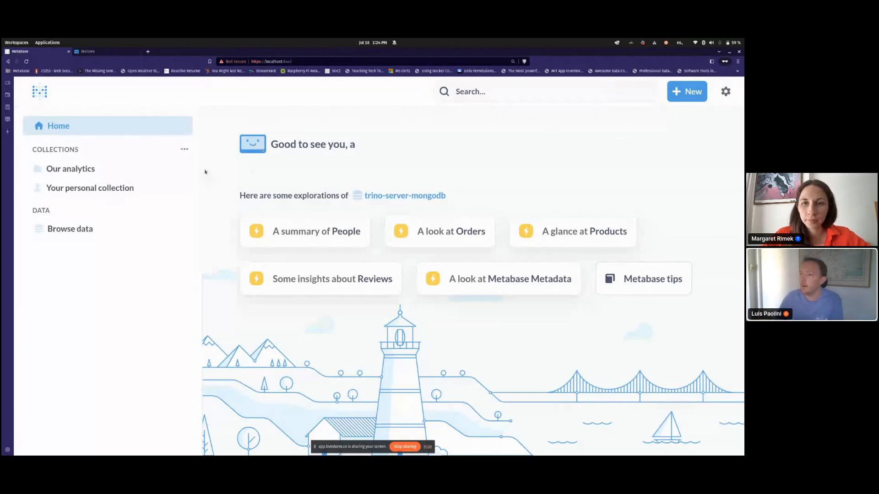
Step: Open the Orders table from trino-server-mongodb and display its generated SQL
left_click(131, 230)
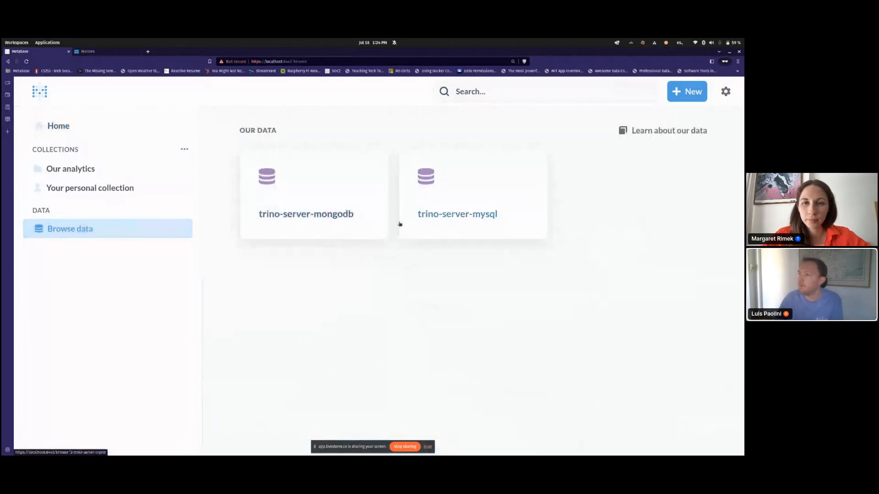
left_click(352, 213)
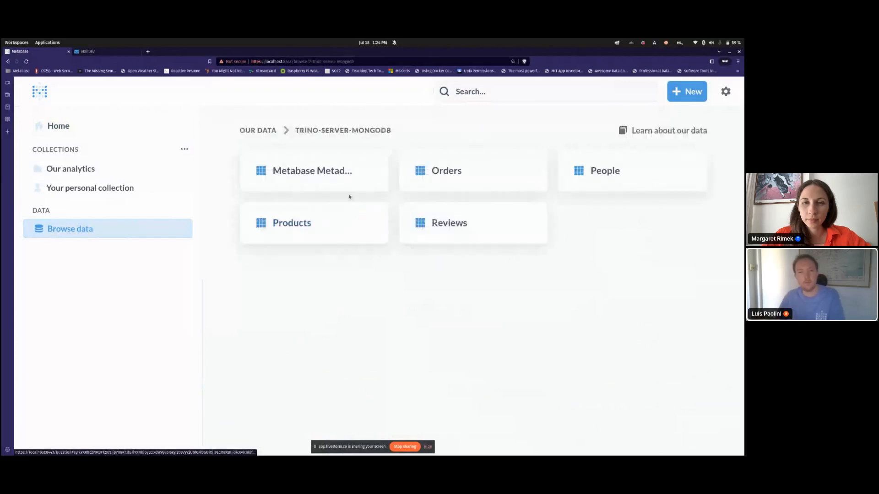
left_click(453, 170)
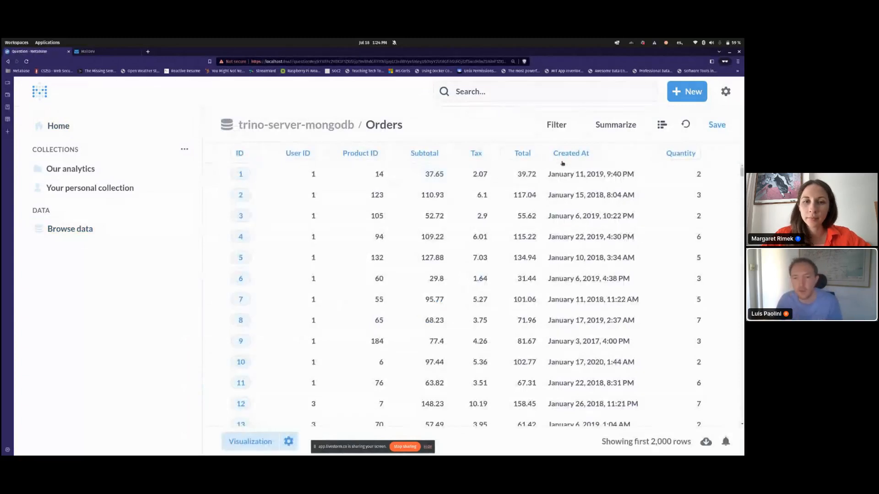
left_click(661, 125)
left_click(685, 123)
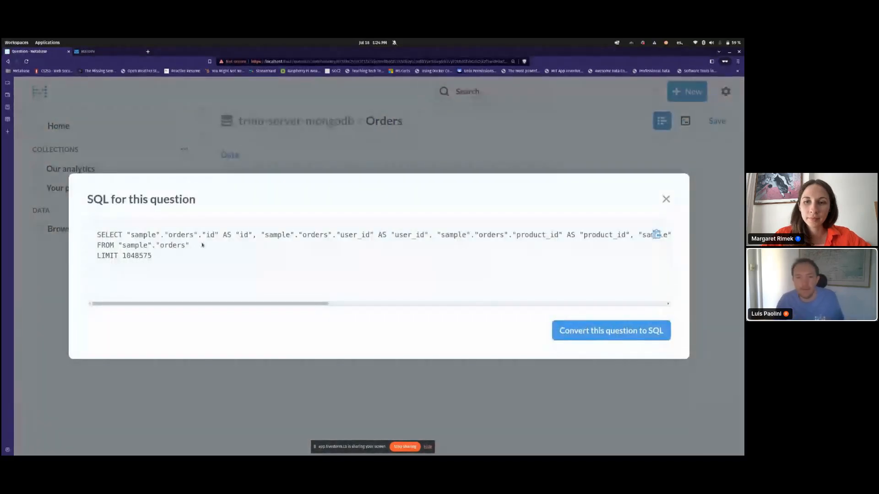
Step: Convert the Orders question to native SQL, delete the LIMIT line and rerun it
left_click_drag(202, 245, 88, 233)
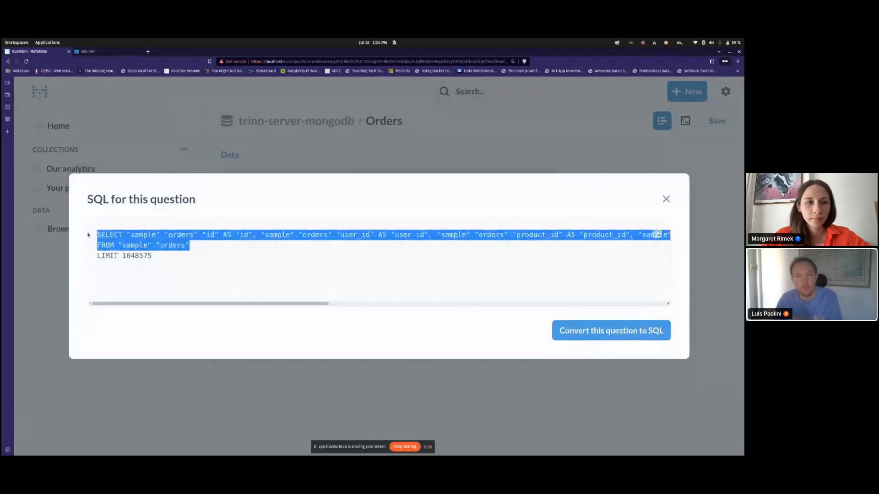
left_click(575, 333)
key("BackSpace")
key("BackSpace")
key("ctrl+Return")
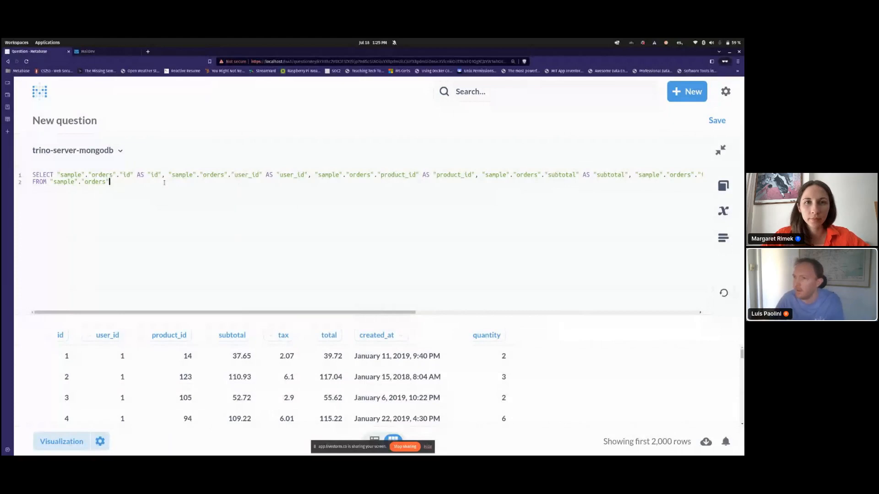
Step: Copy the SELECT clause onto line 4, start it with 'my', and create a new question
key("Return")
key("Return")
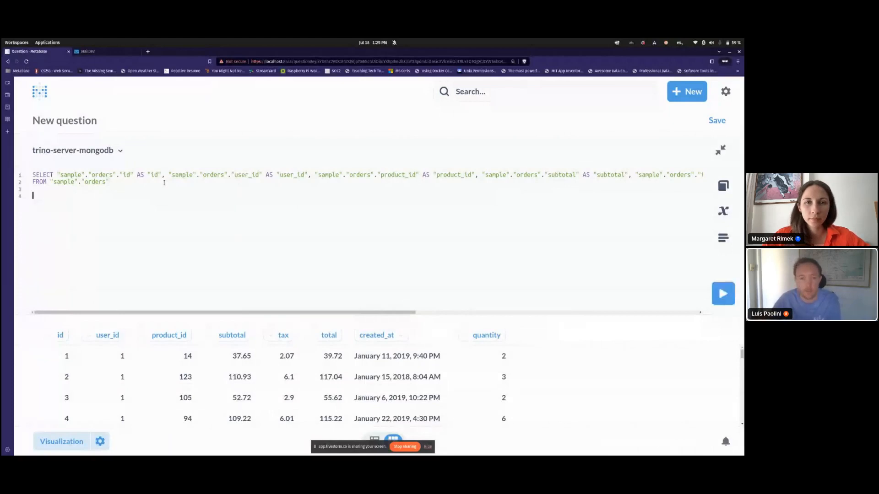
key("ctrl+Home")
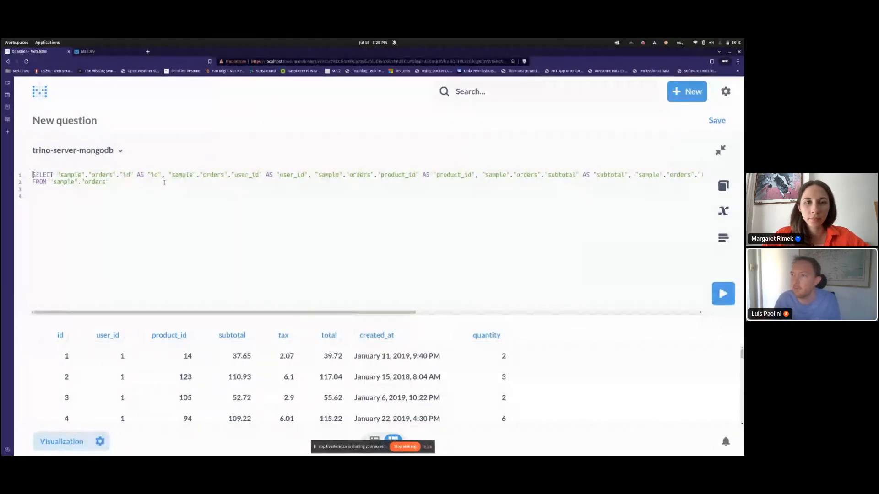
key("ctrl+shift+Right")
key("ctrl+shift+Right")
key("ctrl+shift+Right")
key("ctrl+shift+Right")
key("ctrl+c")
key("ctrl+End")
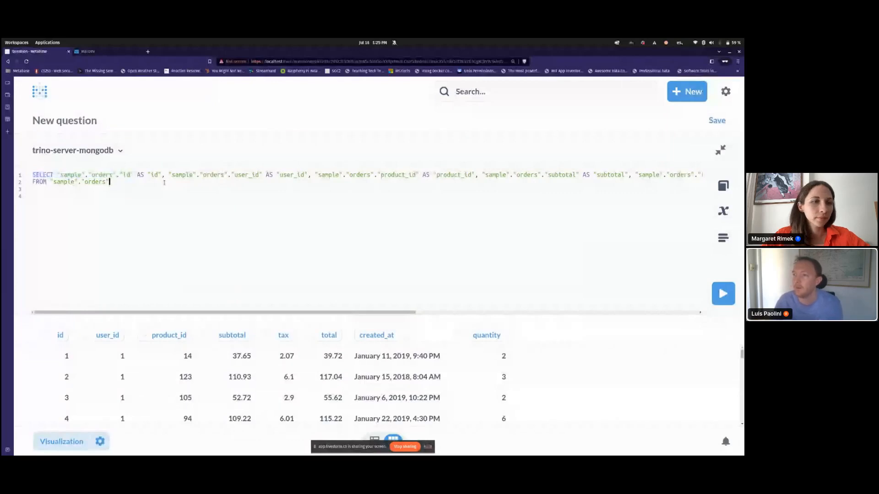
key("ctrl+v")
key("ctrl+Left")
key("ctrl+Left")
key("ctrl+Left")
key("ctrl+Left")
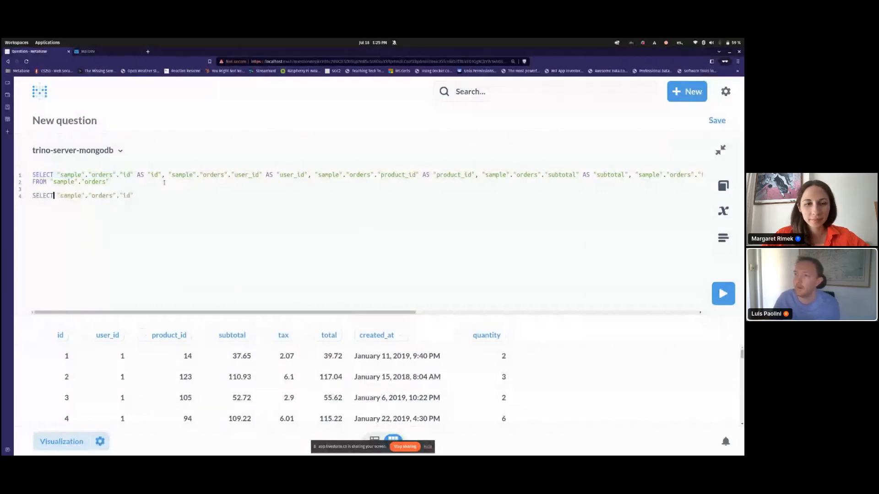
type("my")
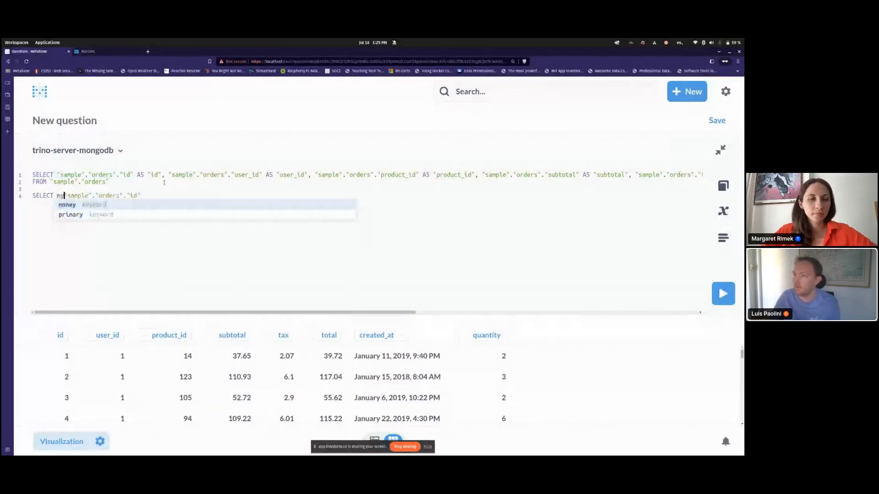
left_click(677, 93)
left_click(646, 123, "ctrl")
Step: Base the new question on trino-server-mysql Orders, preview its SQL, then return to the native query
left_click(103, 51)
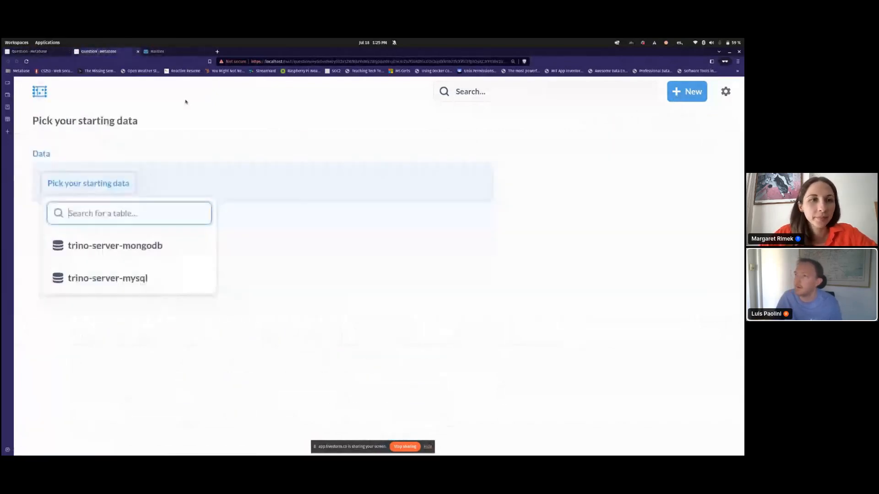
left_click(125, 275)
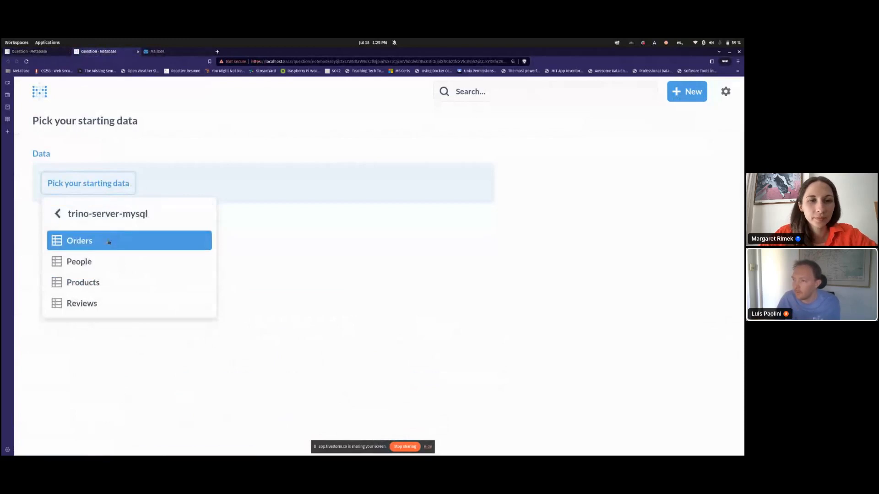
left_click(108, 239)
left_click(685, 121)
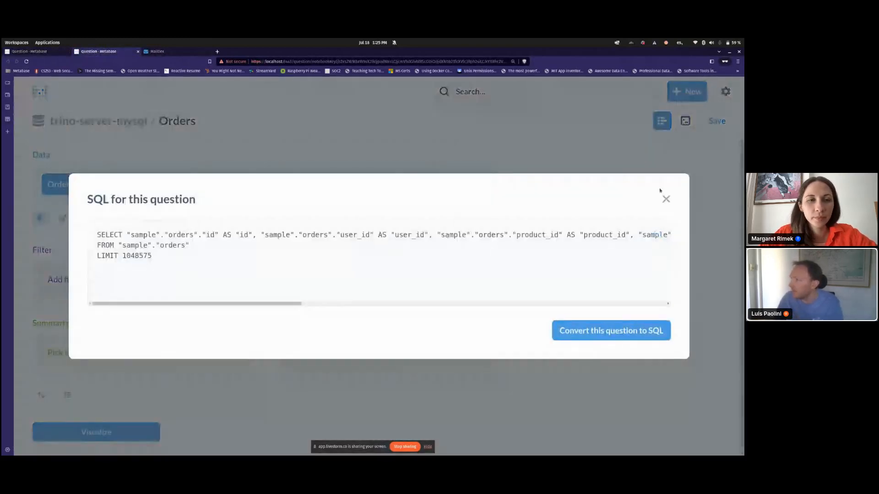
left_click(666, 199)
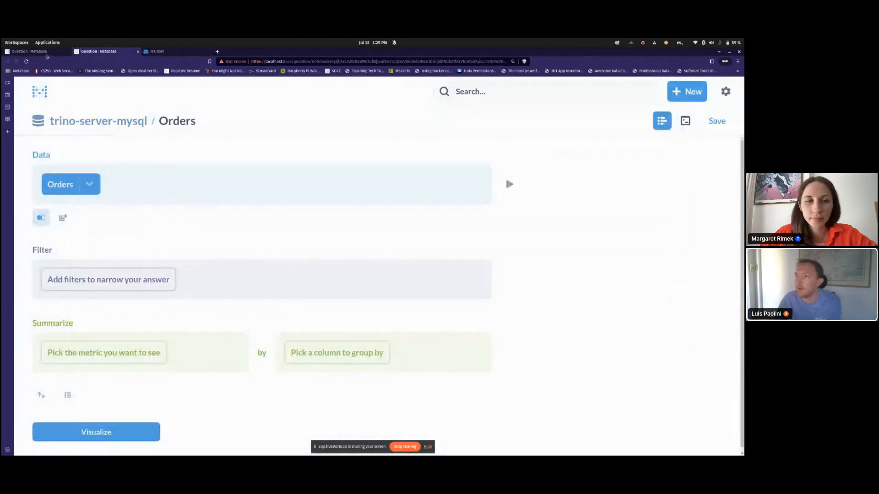
left_click(32, 51)
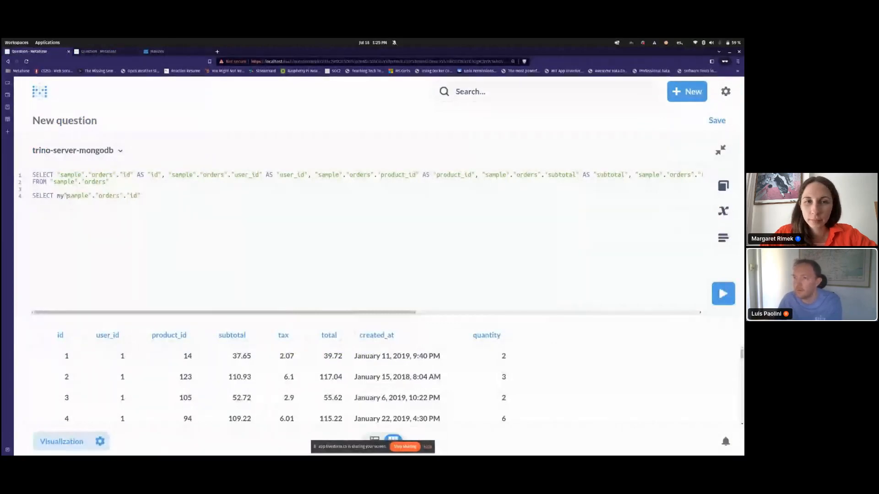
Step: Make line 4 select the "mysql"."sample"."orders"."id" column
type("sql\".")
key("ctrl+Left")
type("\"")
key("ctrl+Right")
key("Delete")
type(".")
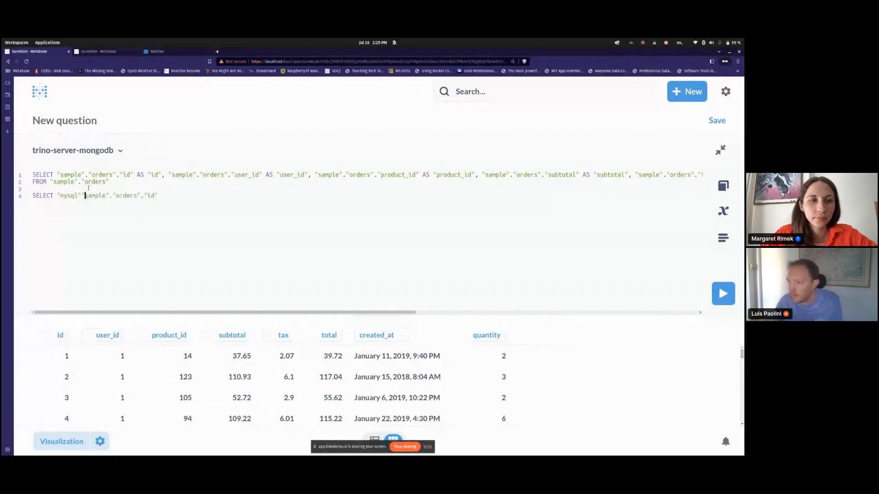
type("\"")
key("Home")
key("End")
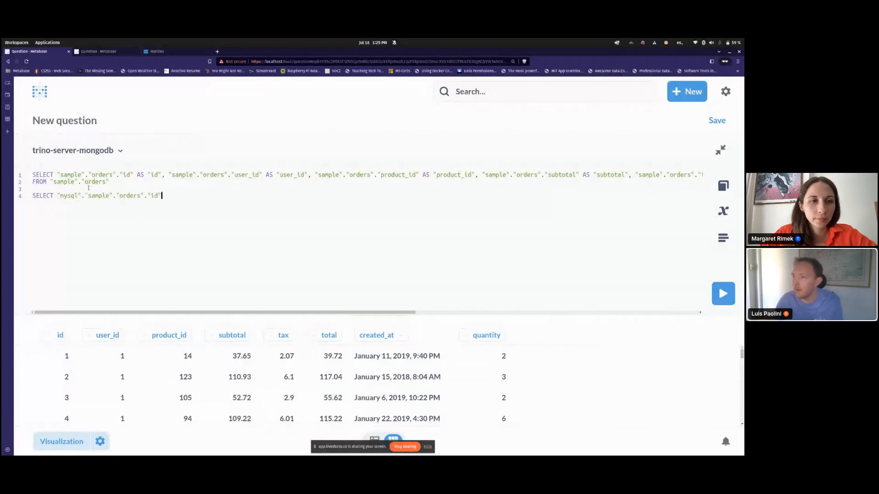
Step: Add from "mysql"."sample"."orders" to the end of line 4
type("from")
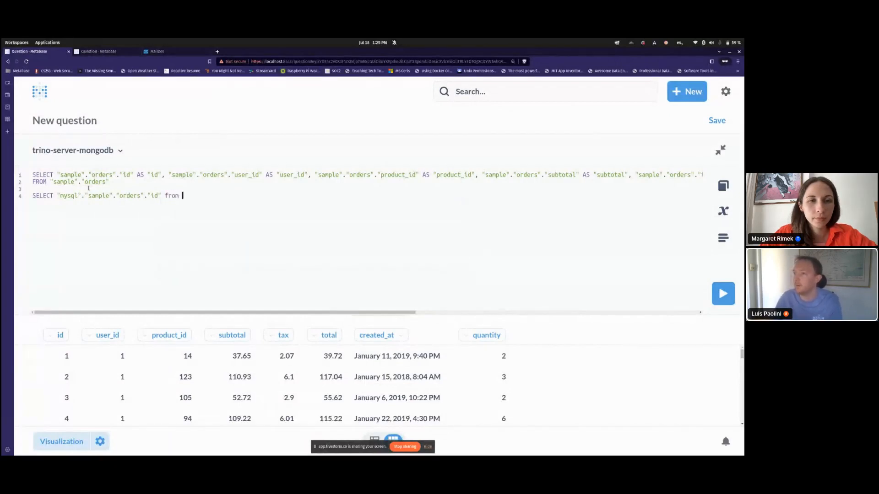
type(" \"orders")
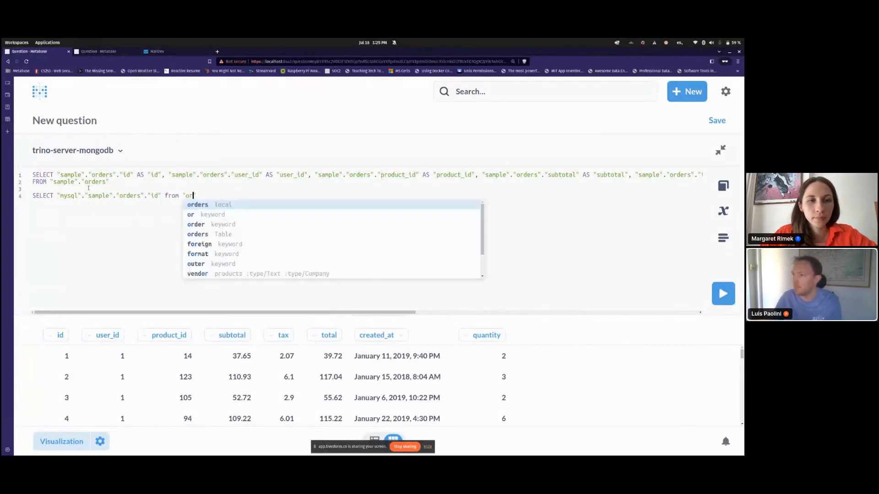
key("Up")
key("Up")
key("Down")
key("Down")
key("Right")
type("\"mysql.sam")
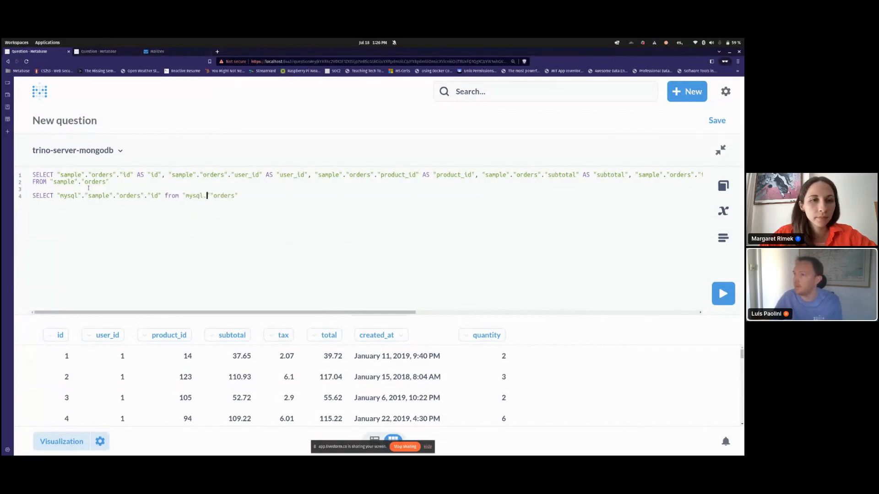
key("BackSpace")
key("BackSpace")
key("BackSpace")
key("BackSpace")
type("\".s")
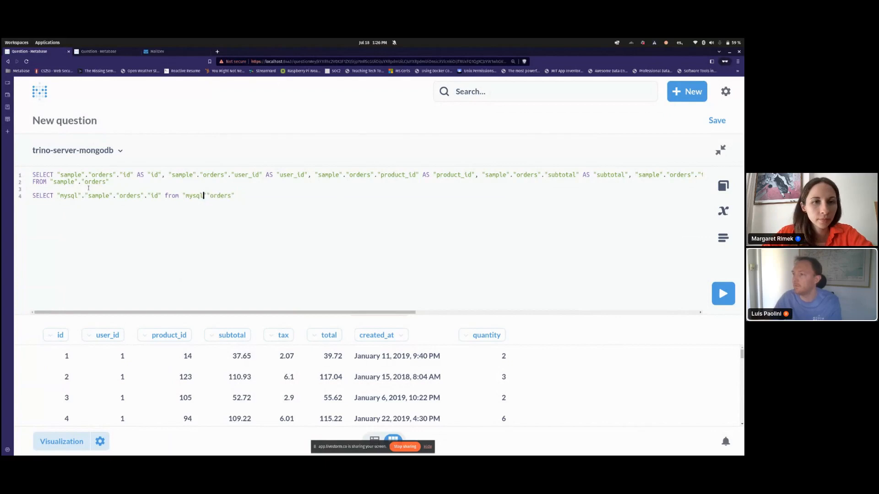
key("BackSpace")
type("\"samp")
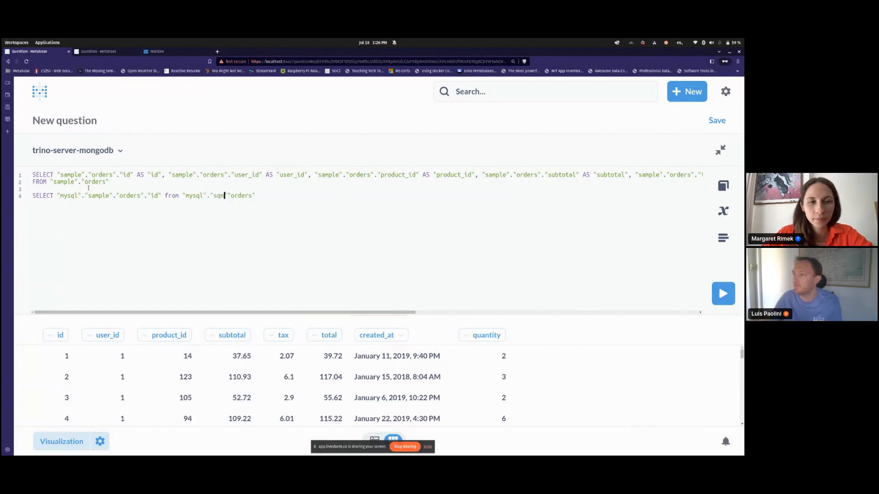
type("le\"")
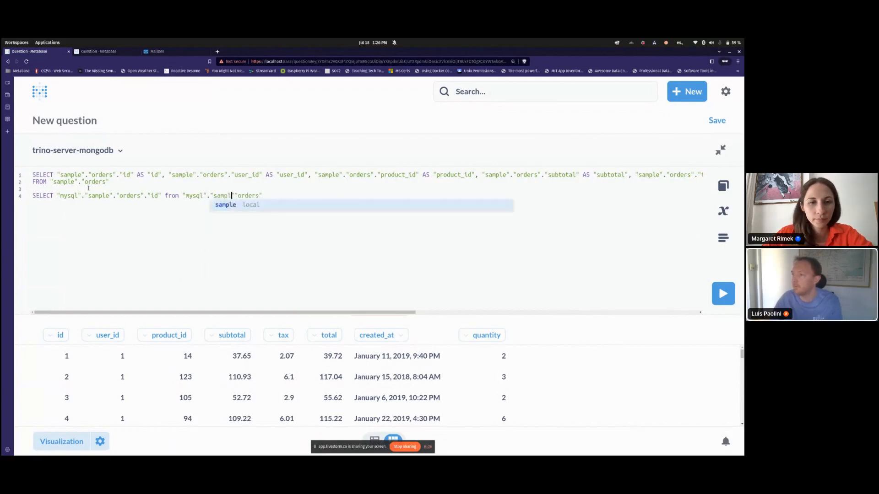
type(".")
key("Home")
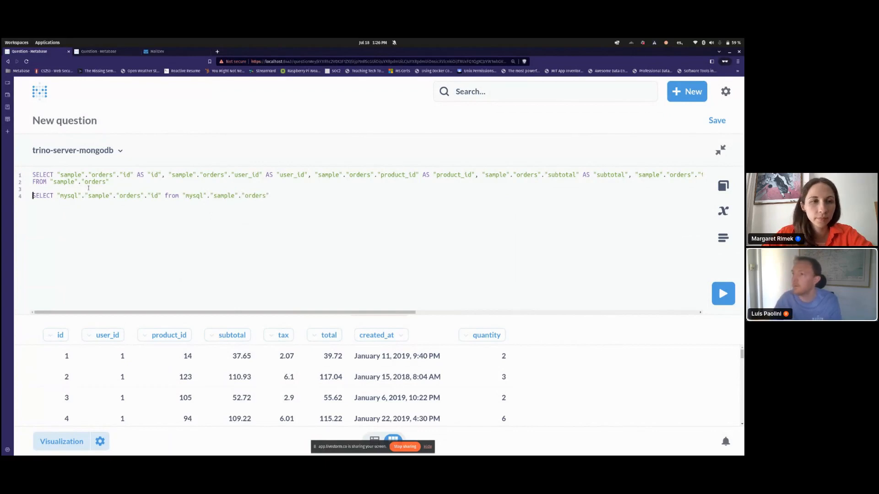
Step: Run only line 4 so the results show a single id column
key("shift+End")
key("ctrl+Return")
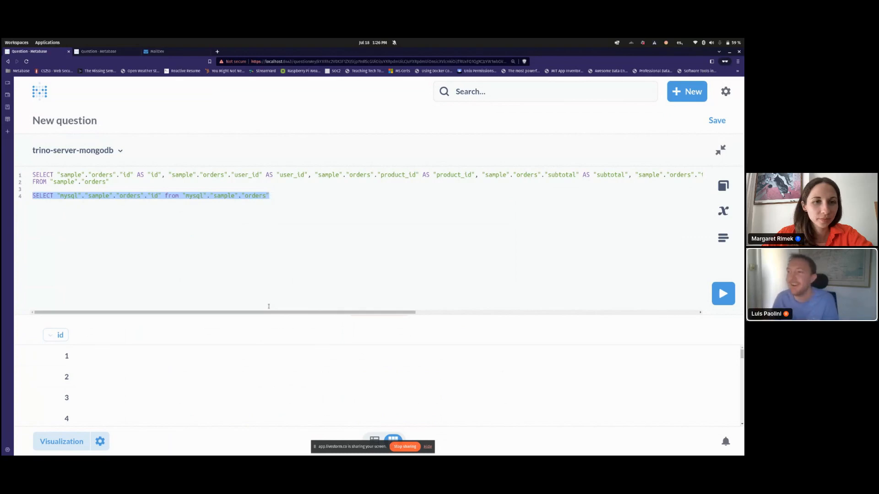
key("Up")
key("Left")
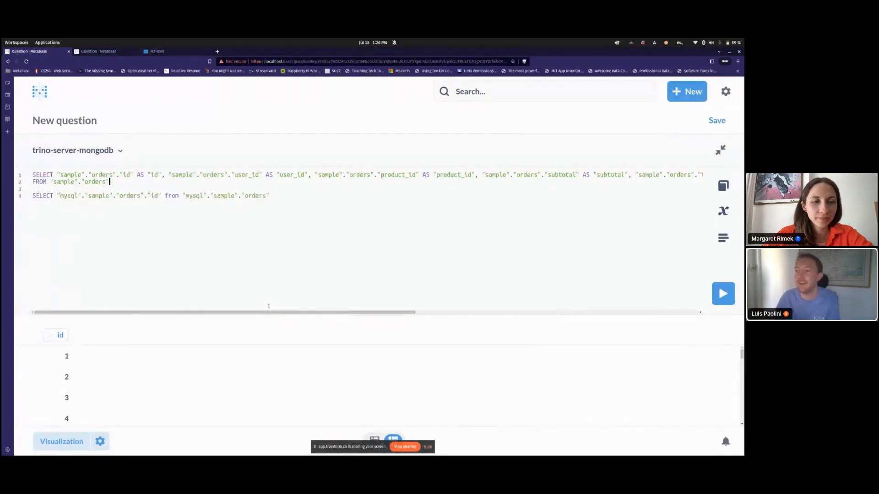
Step: Add a LEFT JOIN on "mysql"."sample"."people" matching the orders "user_id" column
key("Return")
type("LEFT JOIN")
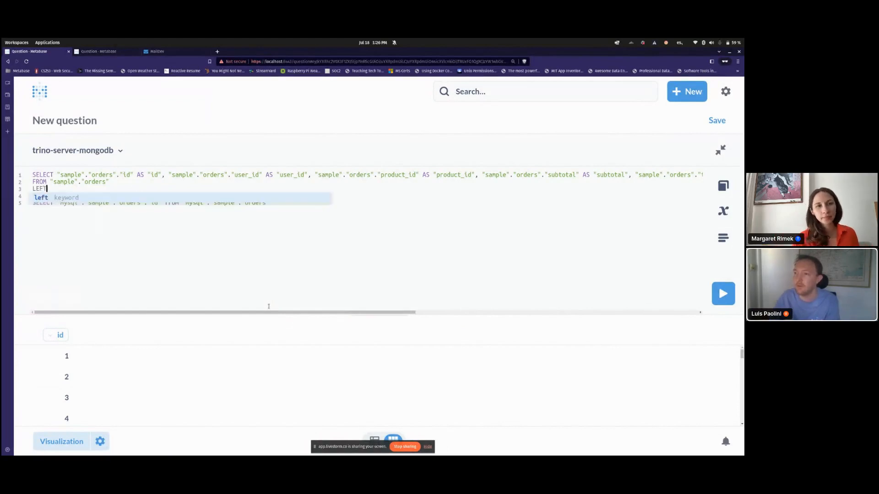
key("ctrl+End")
key("ctrl+shift+Left")
key("ctrl+shift+Left")
key("ctrl+shift+Left")
key("ctrl+c")
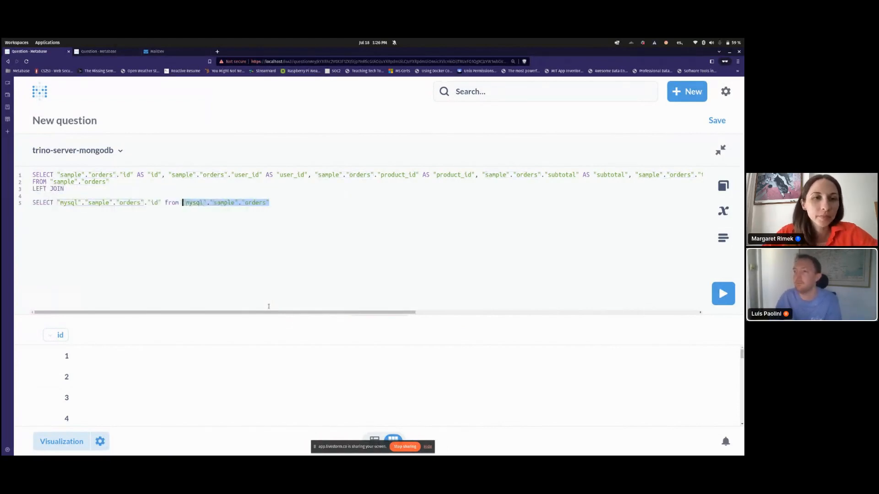
key("Up")
key("Up")
key("ctrl+v")
key("BackSpace")
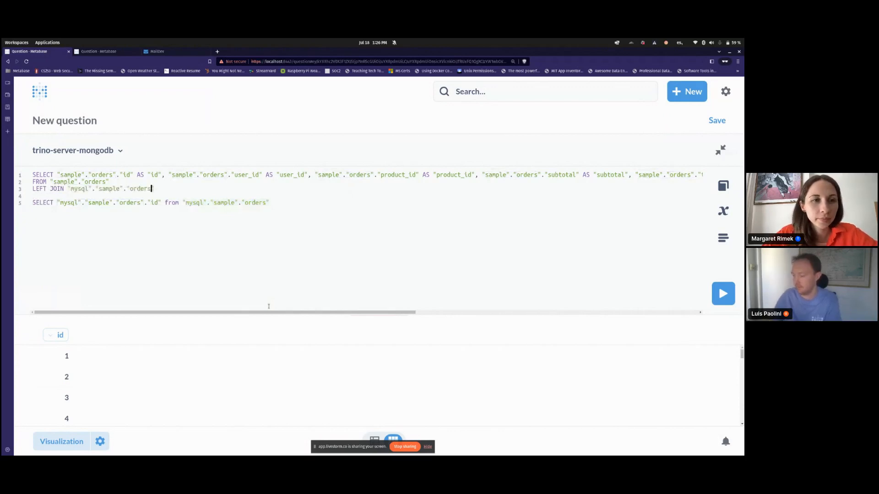
key("ctrl+shift+Left")
key("BackSpace")
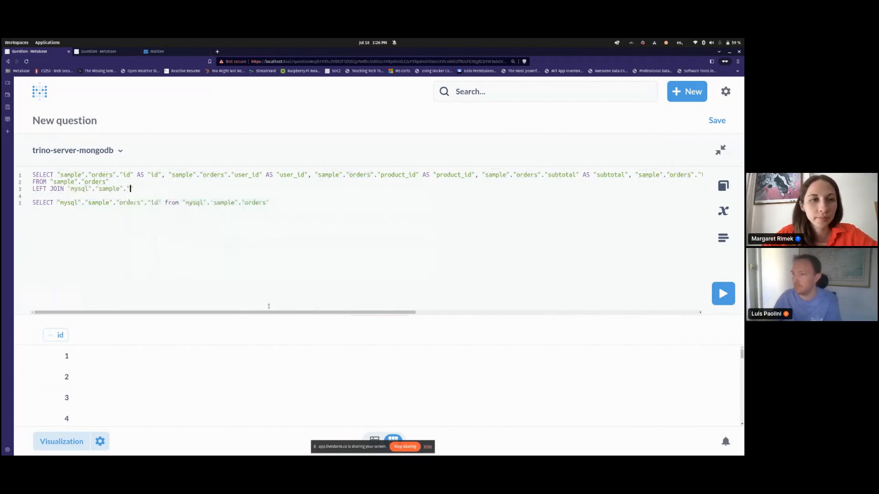
type("people\" on \"sample.or")
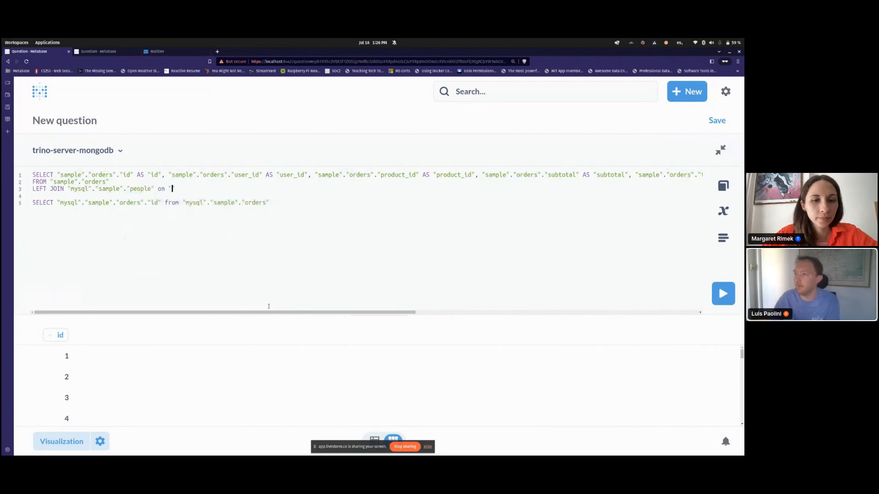
key("BackSpace")
key("BackSpace")
key("BackSpace")
type("\".")
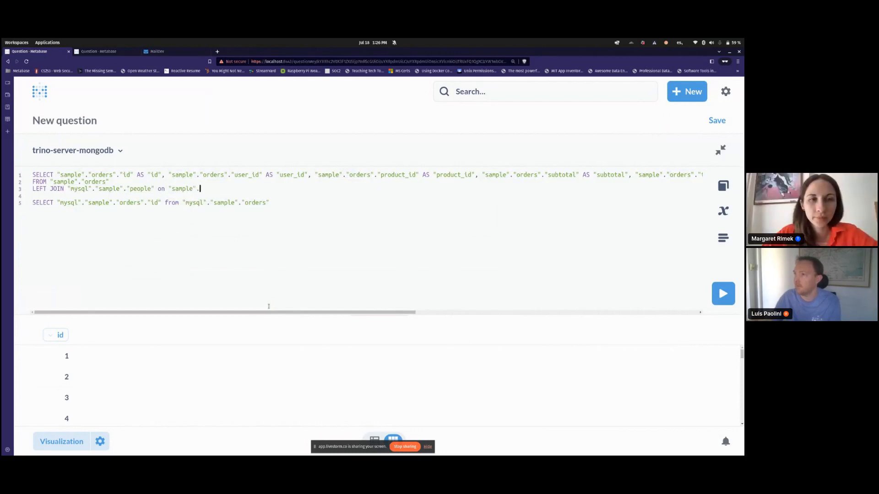
type("\"orders\"")
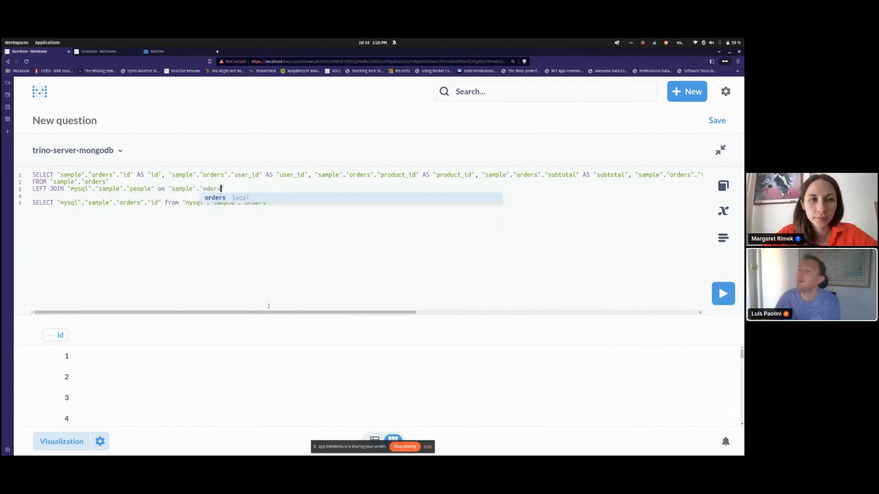
type(".")
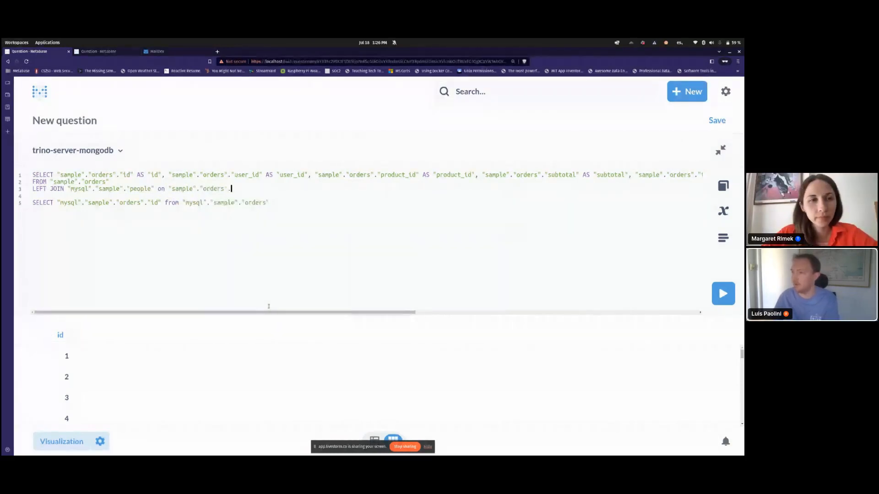
type("\"user_")
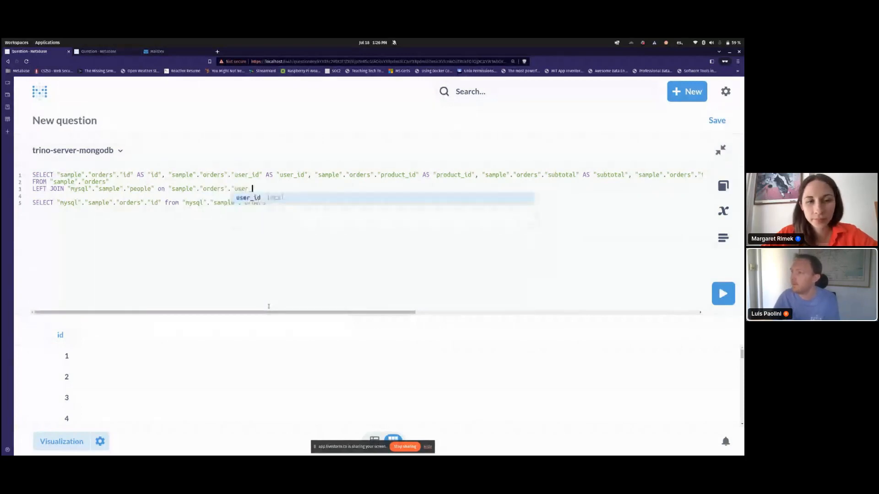
type("id\" =")
Step: Complete the join condition with "mysql"."sample"."people"."id" after the equals sign
key("Down")
key("Down")
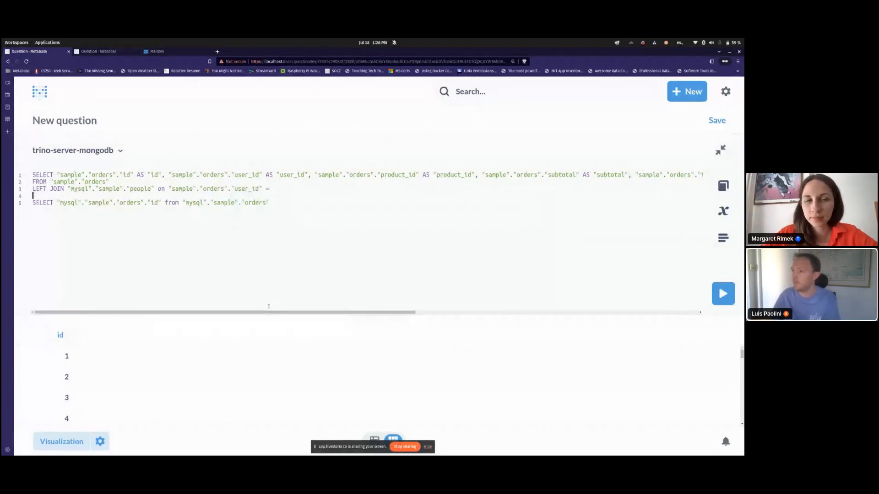
key("ctrl+shift+Left")
key("ctrl+shift+Left")
key("ctrl+shift+Left")
key("ctrl+shift+Left")
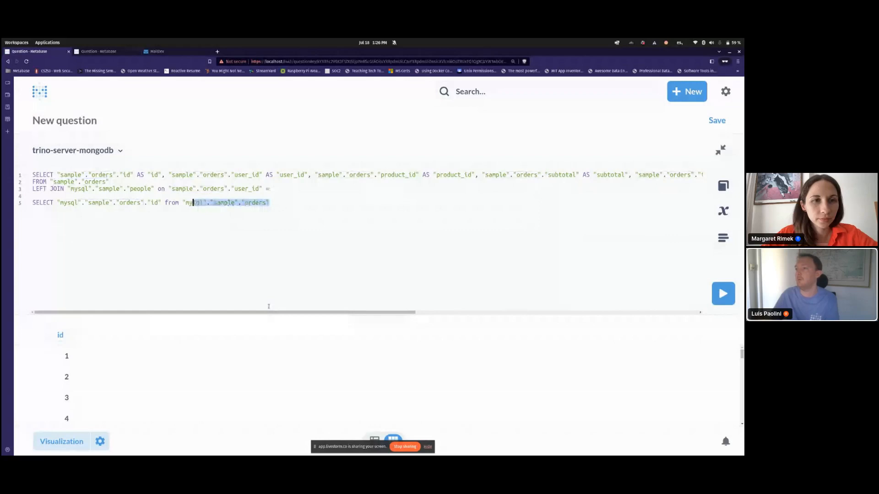
key("Up")
key("Up")
key("End")
key("ctrl+v")
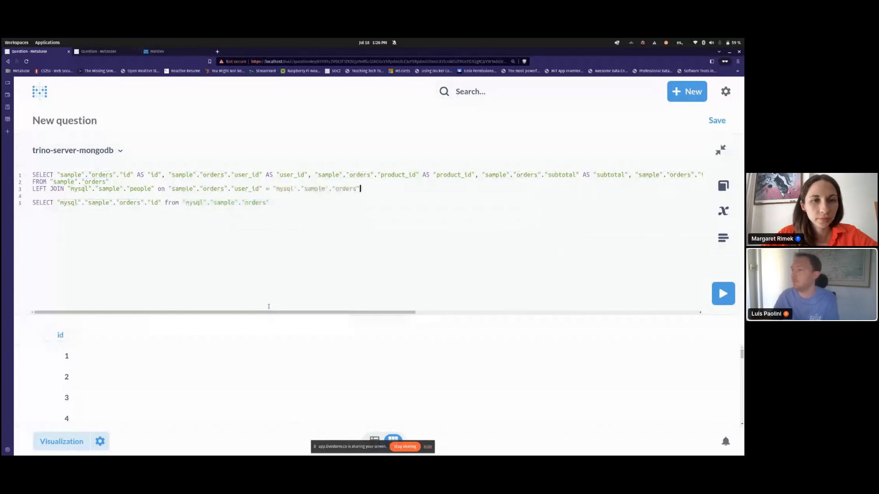
key("BackSpace")
key("BackSpace")
key("BackSpace")
key("BackSpace")
key("BackSpace")
key("BackSpace")
key("BackSpace")
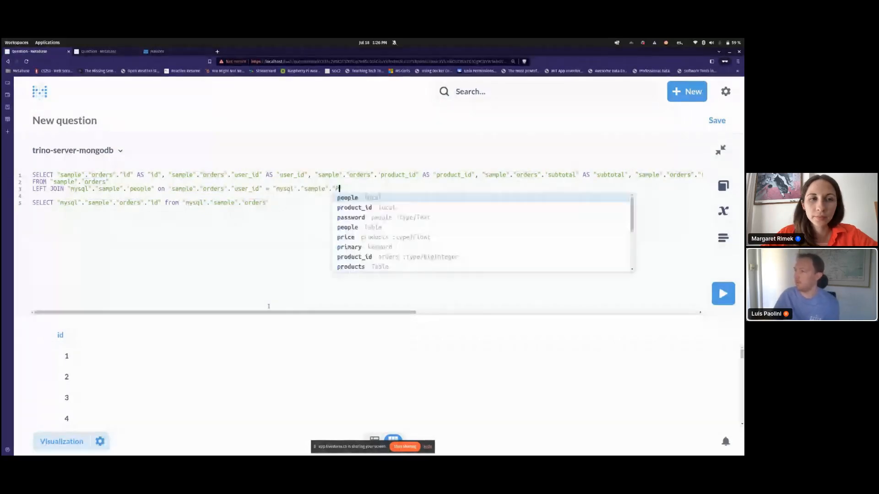
type("PEOPLE")
key("Return")
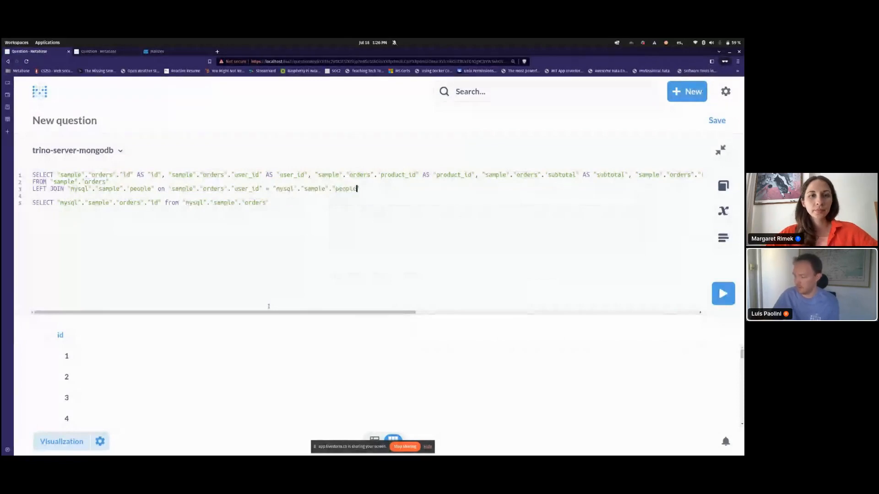
key("Return")
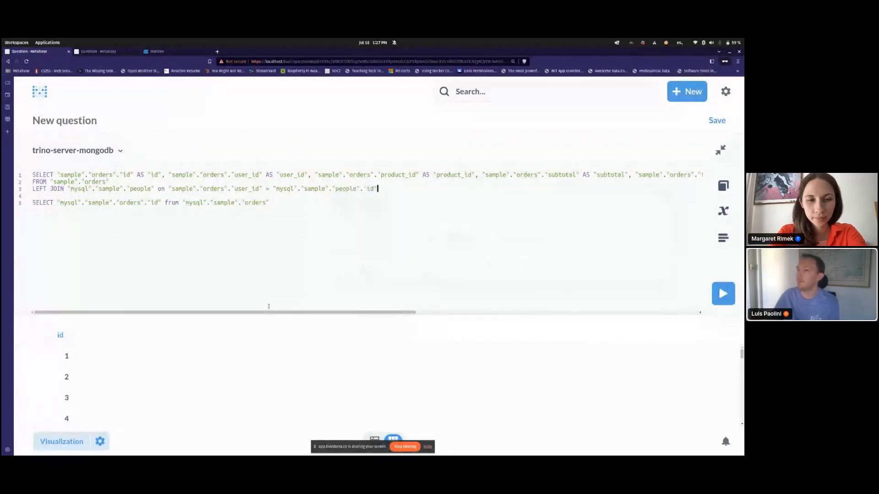
Step: Delete the leftover test query on line 5 and run the join query
key("shift+Home")
key("BackSpace")
key("BackSpace")
key("BackSpace")
key("ctrl+Return")
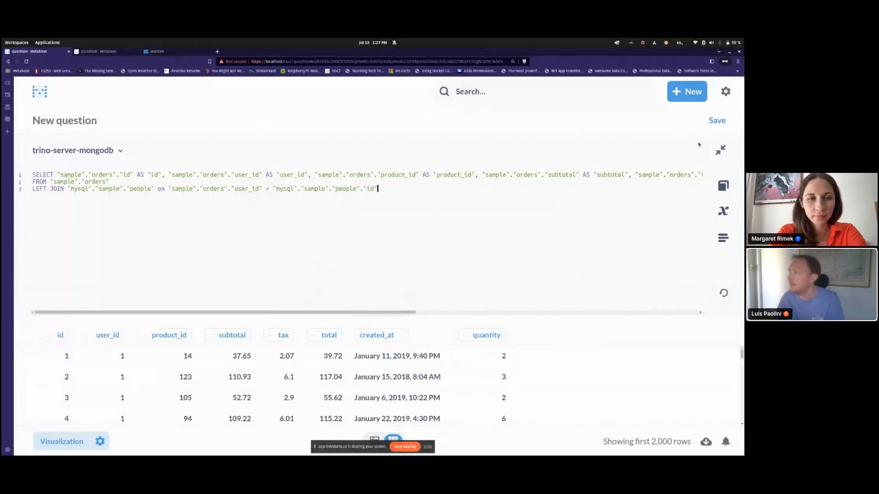
left_click(720, 123)
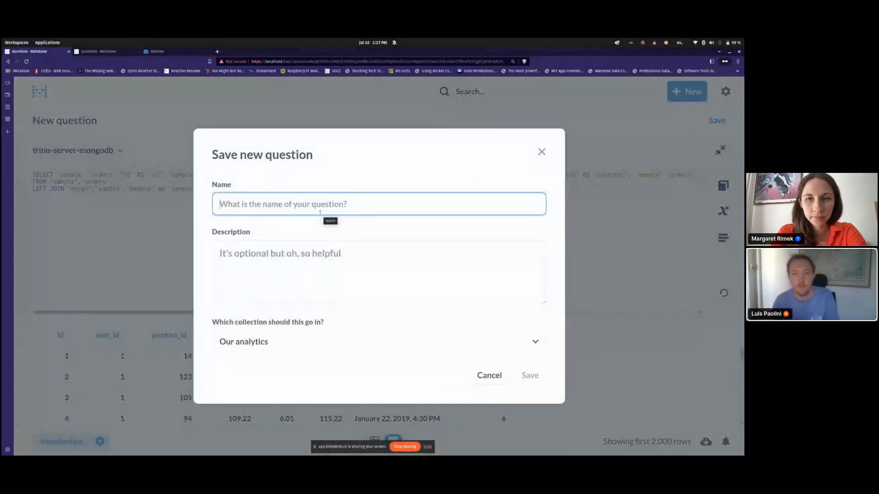
Step: Name the question 'orders (mongo) + people (mysql)' in the save dialog
type("oerders")
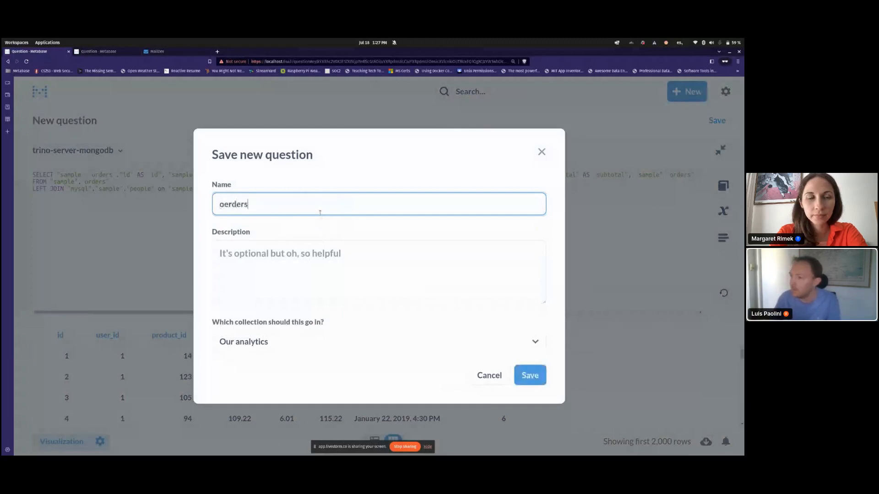
key("ctrl+BackSpace")
type("orerd")
key("BackSpace")
key("BackSpace")
type("de")
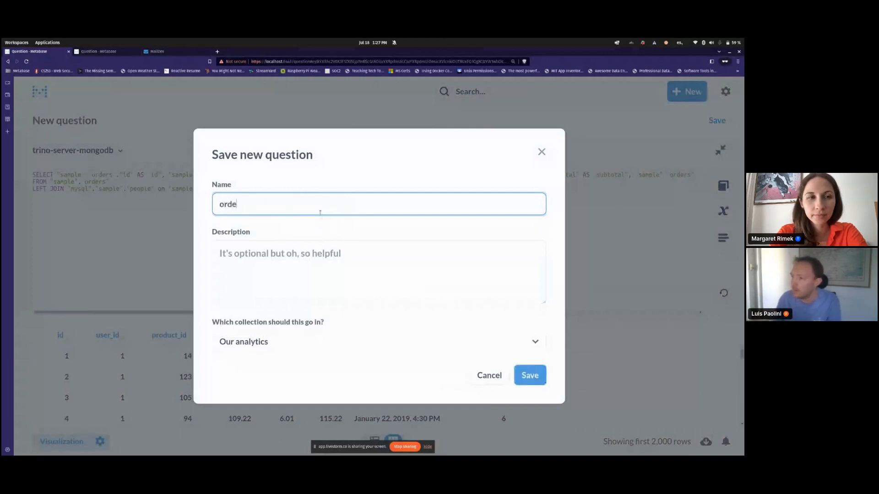
type("rs + people")
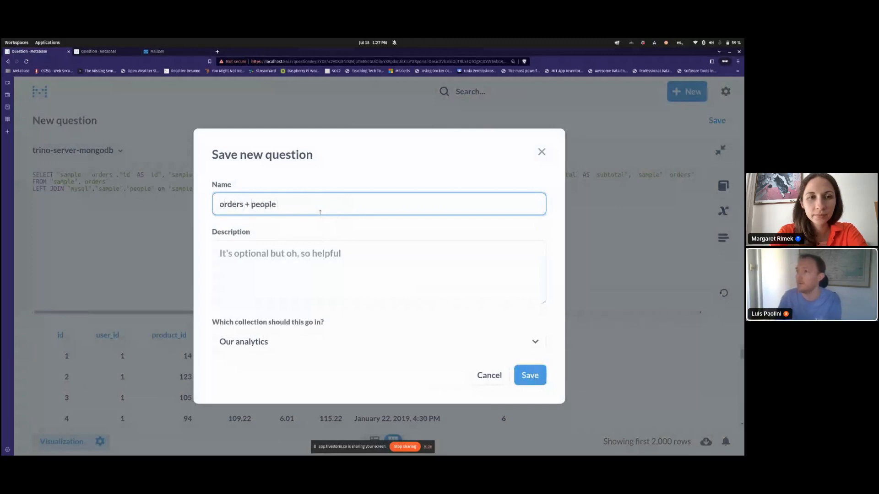
key("ctrl+Right")
type("(mongo)")
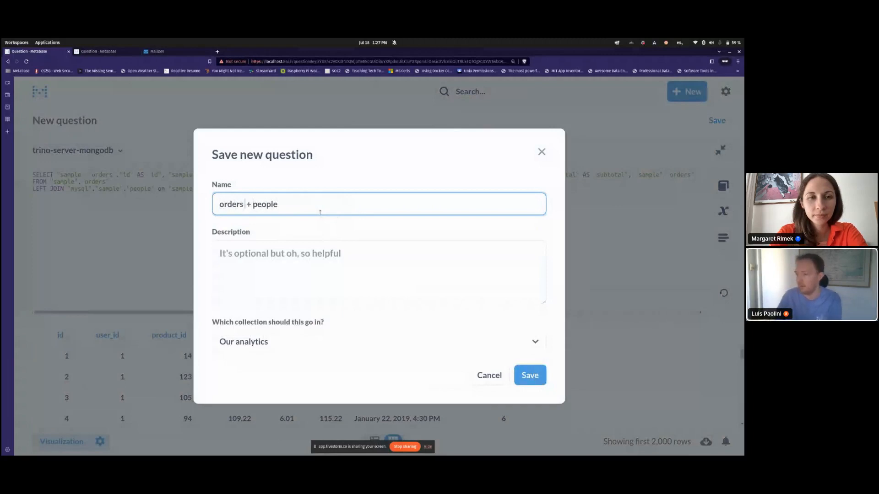
type(" + people (mysq")
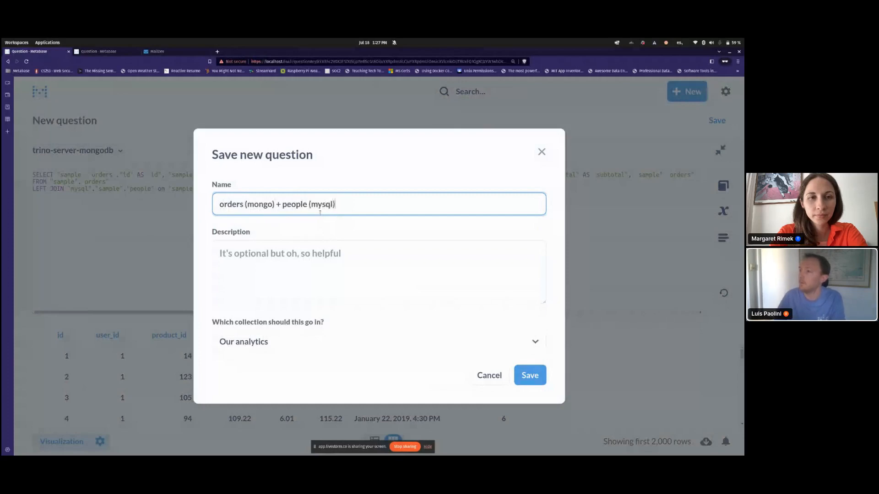
type("l)")
Step: Save the question to Our analytics without adding it to a dashboard
left_click(529, 373)
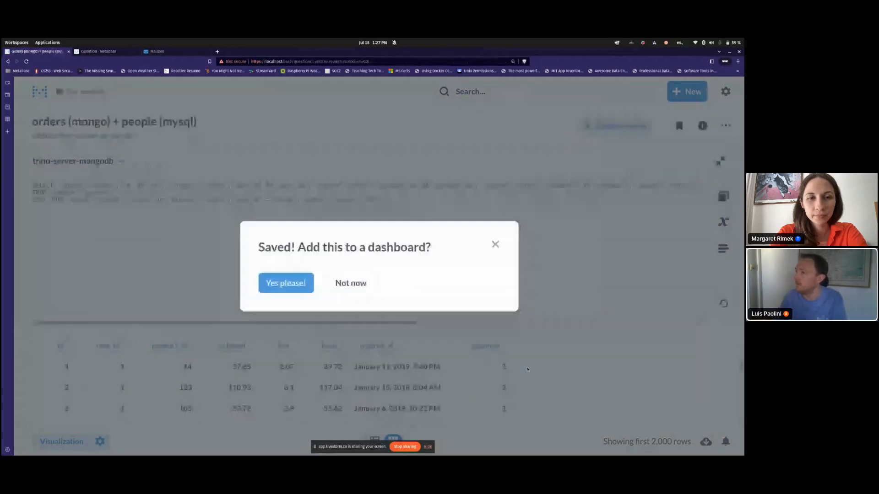
left_click(355, 285)
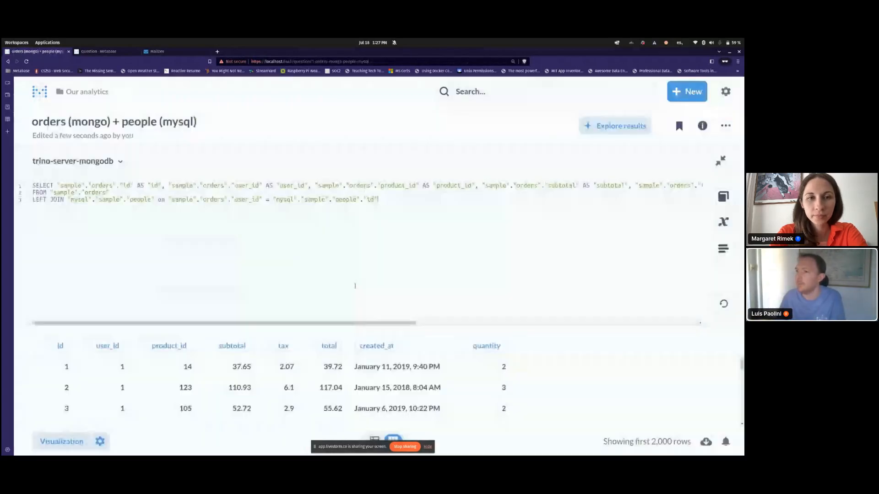
key("Up")
key("End")
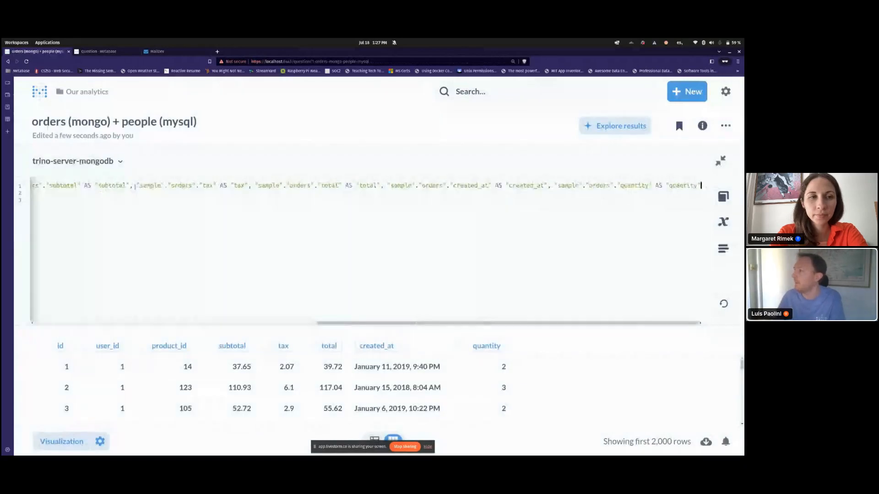
Step: Append "mysql"."sample"."people".* to the SELECT list, run it, and replace the original question
key("ctrl+End")
key("Left")
key("Left")
key("Left")
key("Left")
key("ctrl+shift+Left")
key("ctrl+shift+Left")
key("ctrl+shift+Left")
key("ctrl+shift+Left")
key("ctrl+shift+Left")
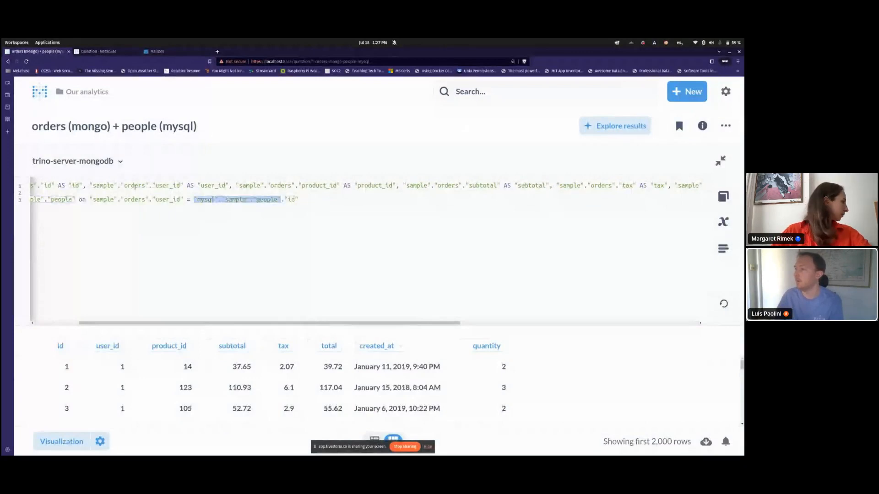
key("Up")
key("Up")
key("End")
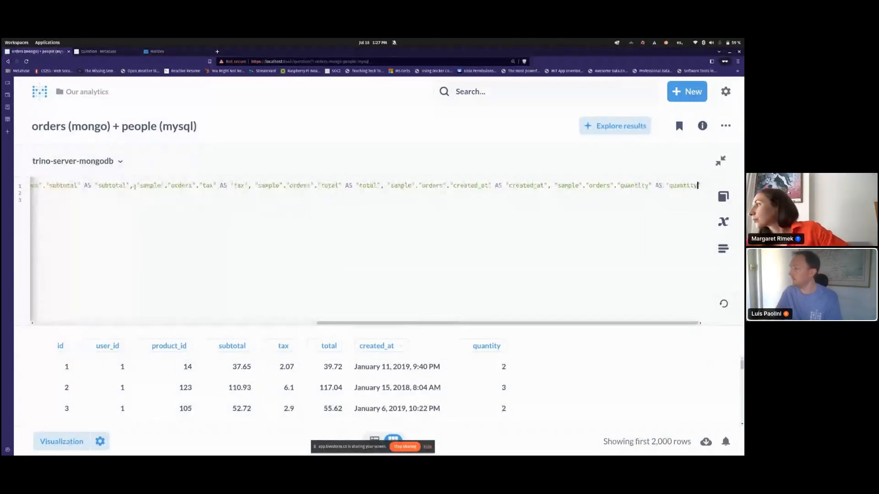
type(",")
type("\"mysql\".\"sample\".\"people\"")
type(".*")
key("ctrl+Return")
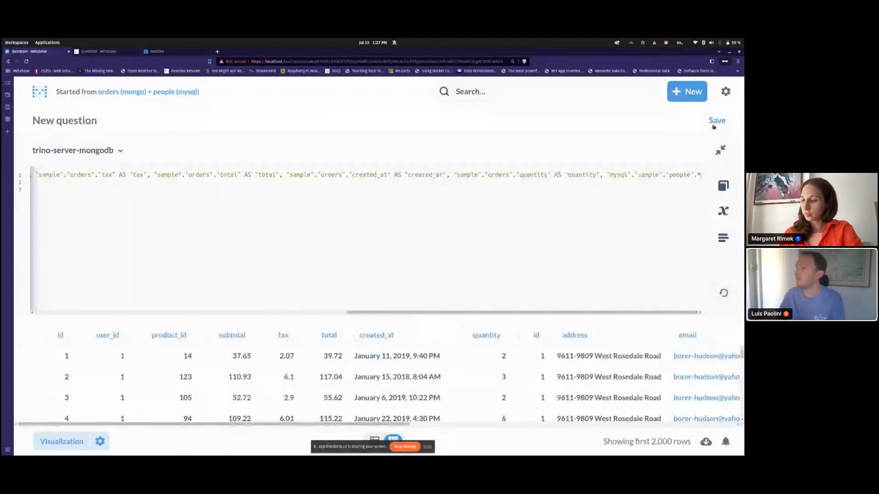
left_click(713, 125)
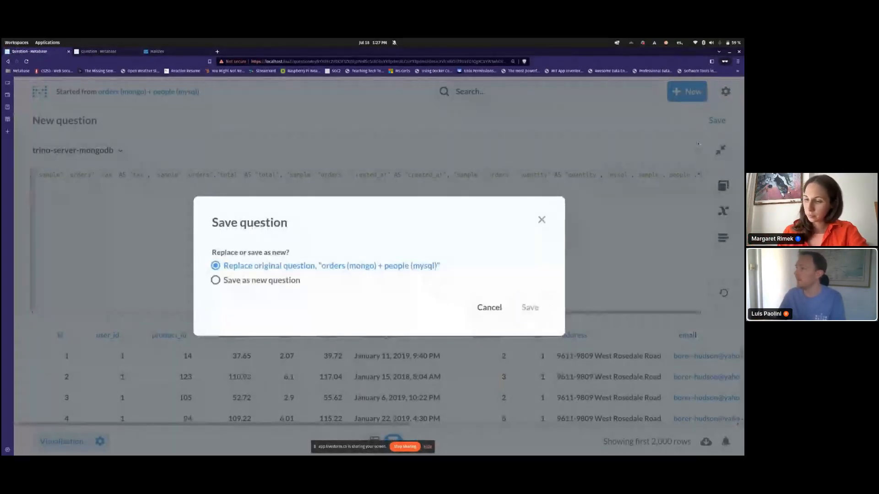
key("Return")
left_click(726, 125)
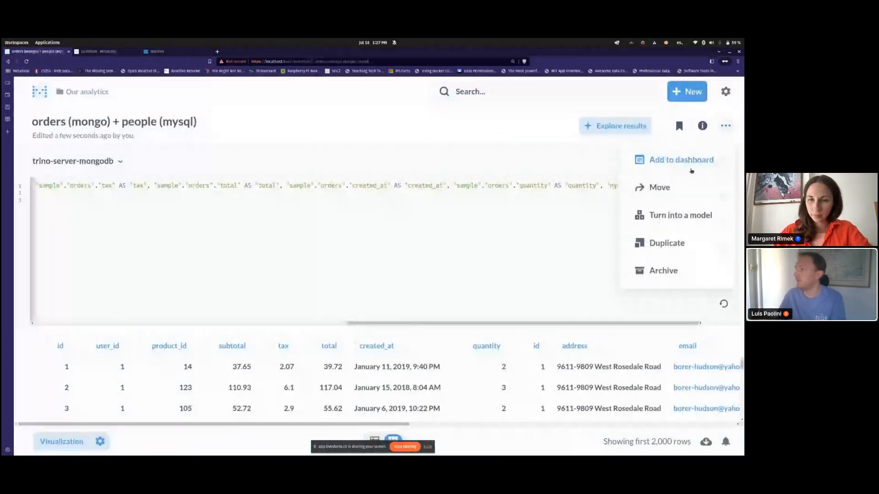
Step: Turn 'orders (mongo) + people (mysql)' into a model and return to Our analytics
left_click(680, 215)
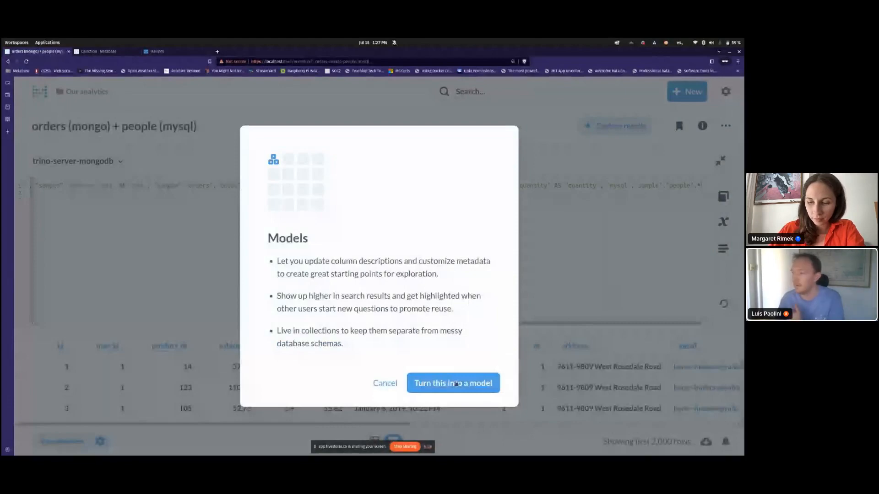
left_click(457, 383)
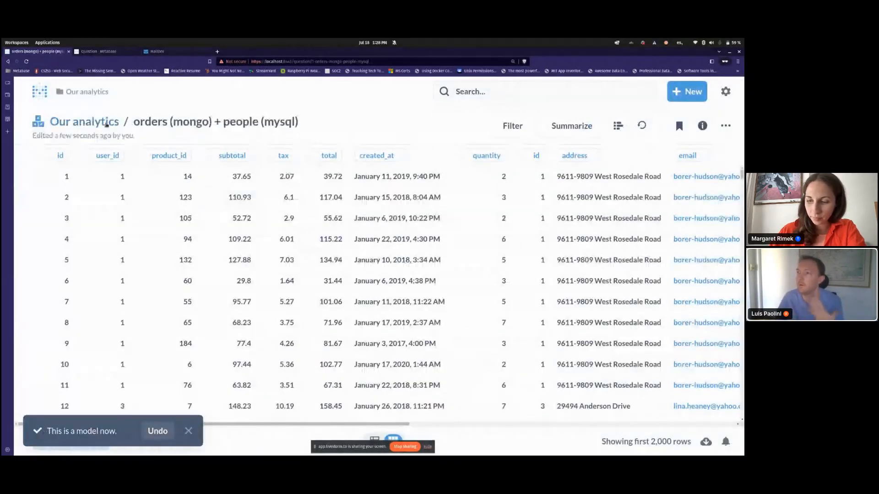
left_click(107, 125)
Step: Start a new question on the orders (mongo) + people (mysql) model
left_click(686, 91)
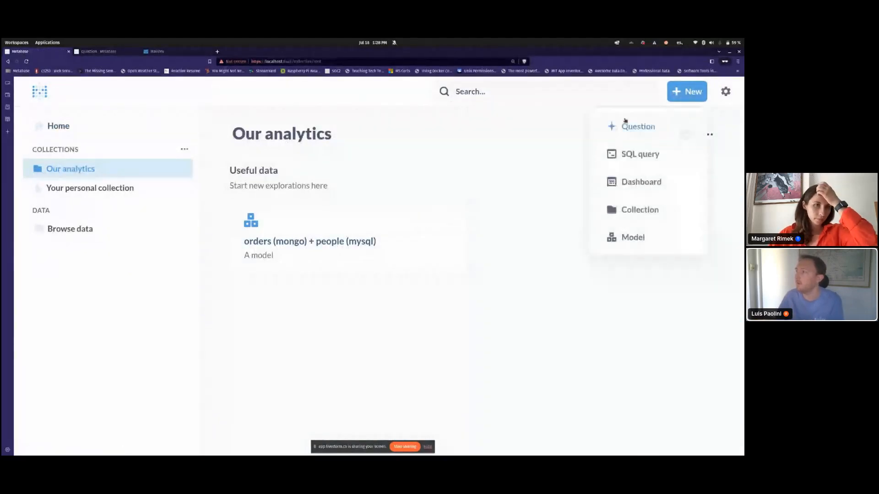
left_click(624, 123)
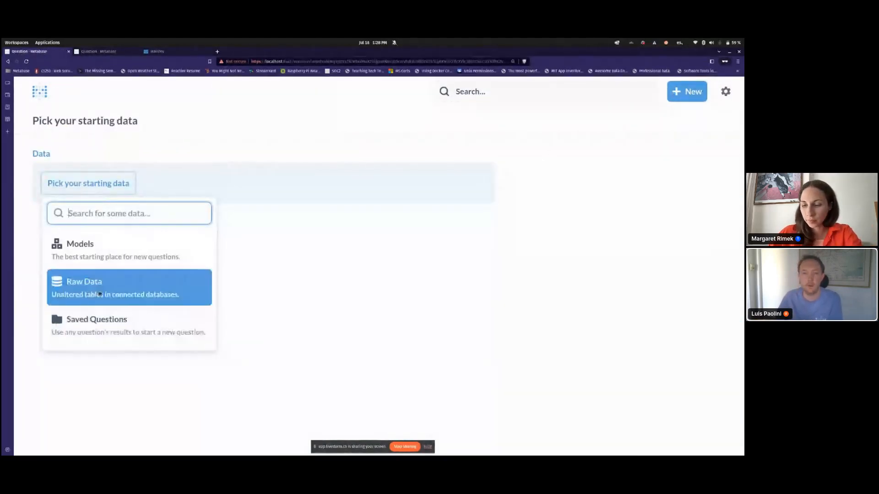
left_click(106, 255)
left_click(231, 248)
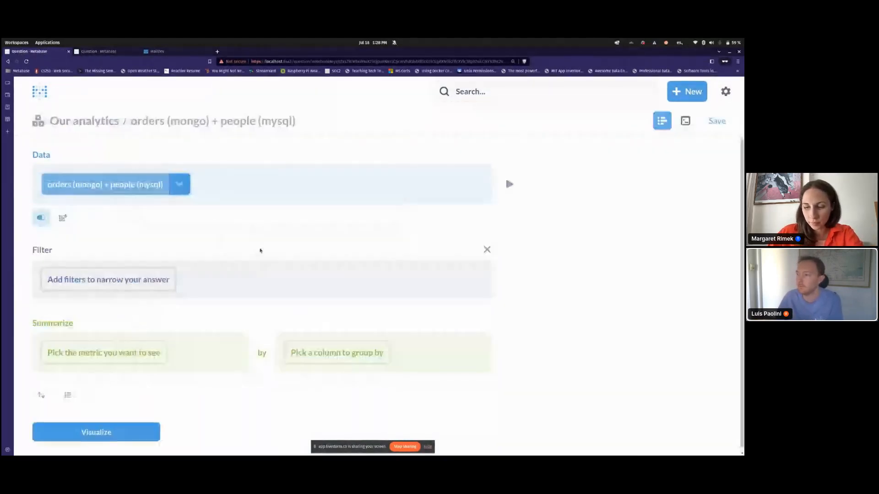
Step: Summarize the question as Sum of quantity
left_click(137, 351)
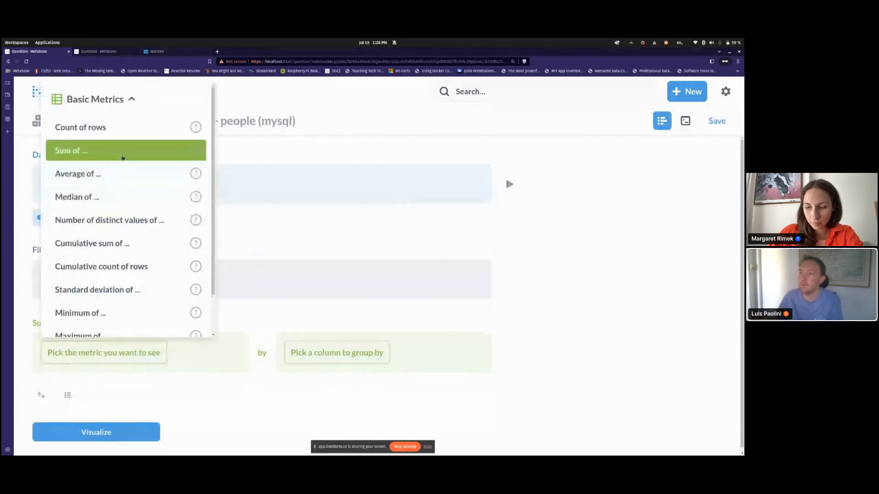
left_click(120, 151)
scroll(115, 259, "down", 1)
left_click(112, 255)
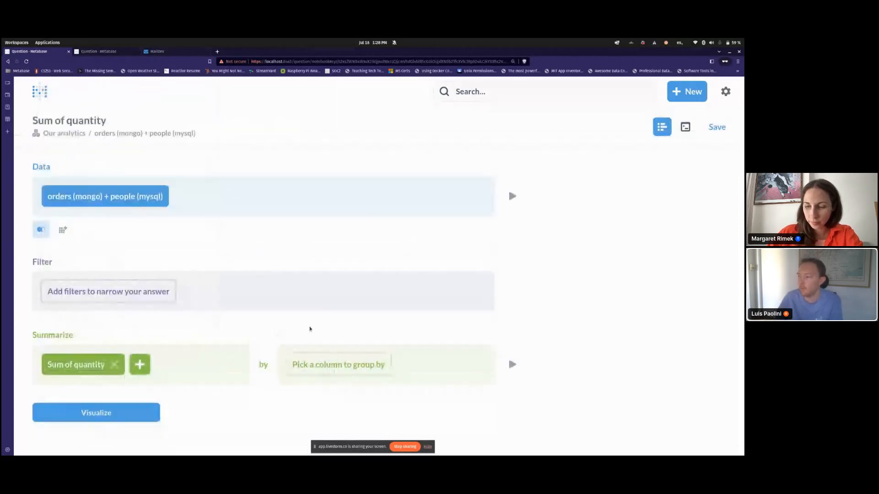
Step: Group the sum by created_at at Week granularity and run the question
left_click(324, 364)
scroll(334, 293, "down", 1)
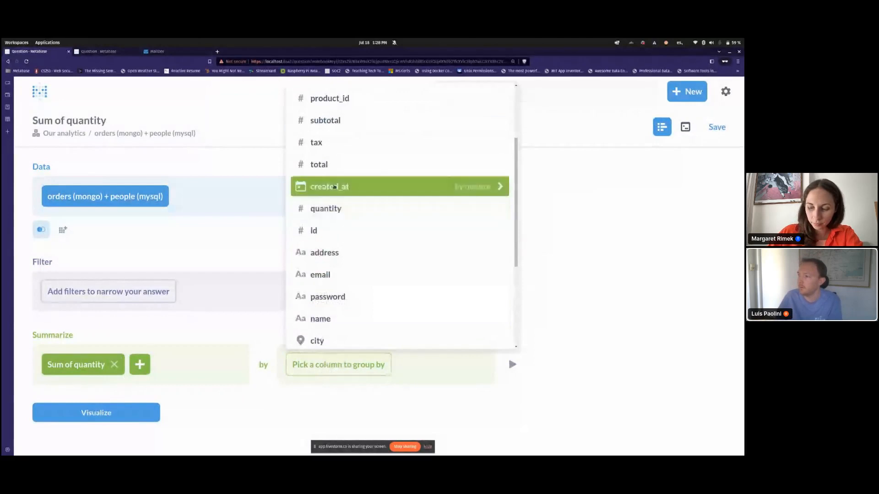
left_click(333, 185)
left_click(326, 364)
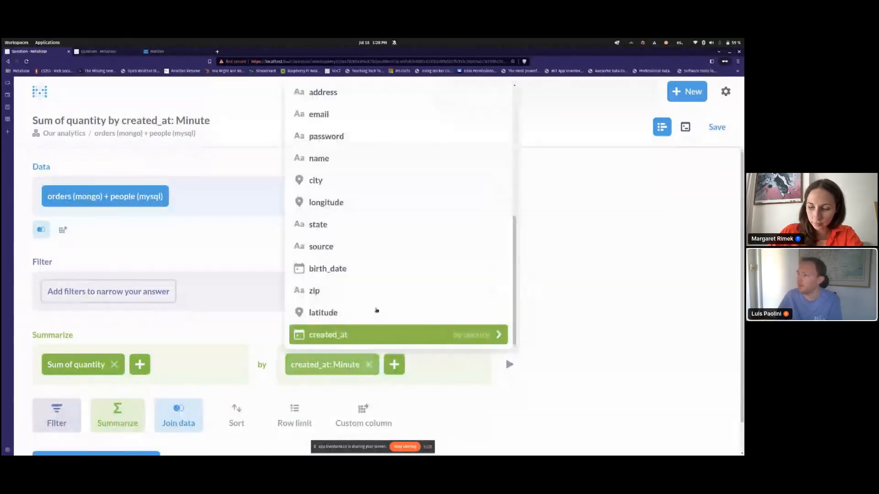
left_click(464, 335)
left_click(484, 157)
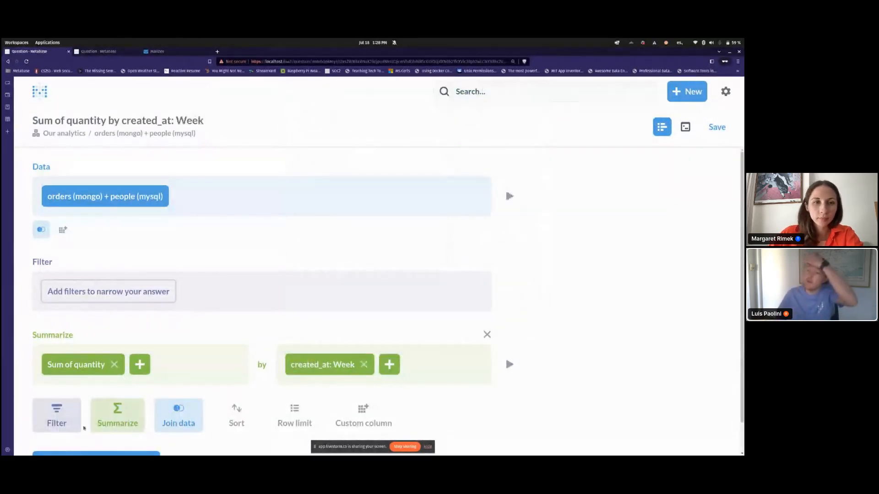
scroll(110, 387, "down", 1)
left_click(113, 425)
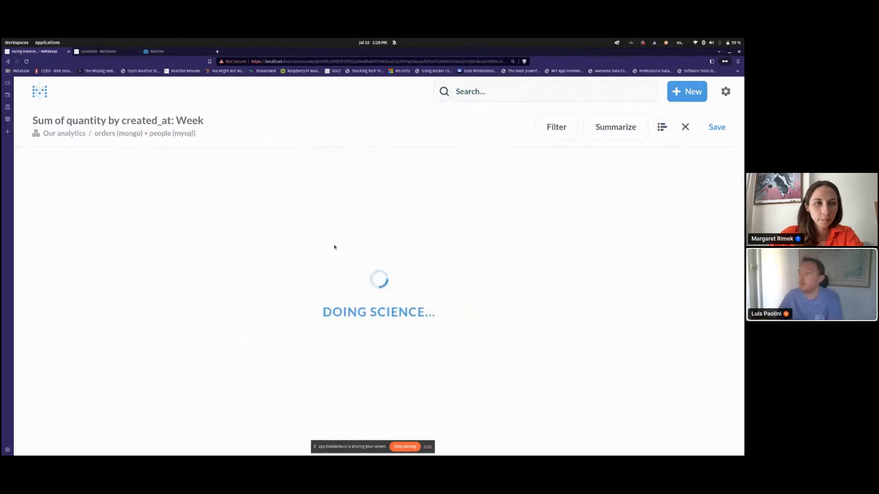
Step: Inspect the query error, remove the weekly created_at grouping, and re-run the question
left_click(316, 256)
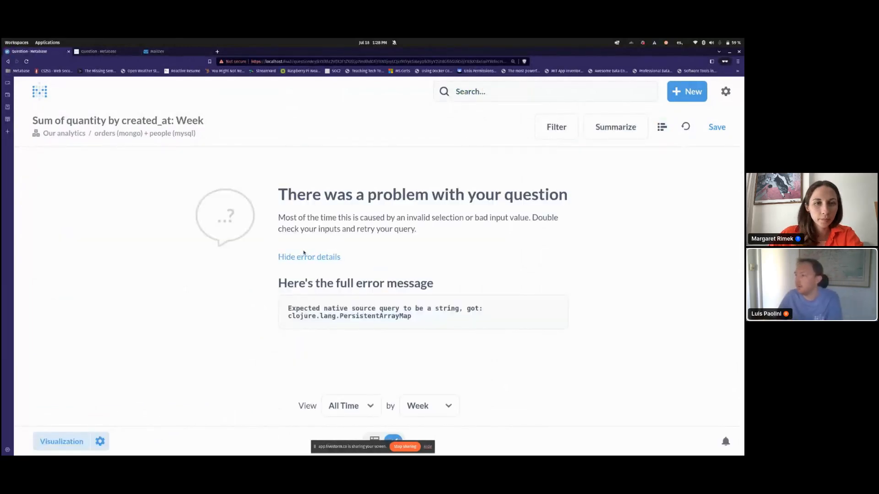
key("alt+Left")
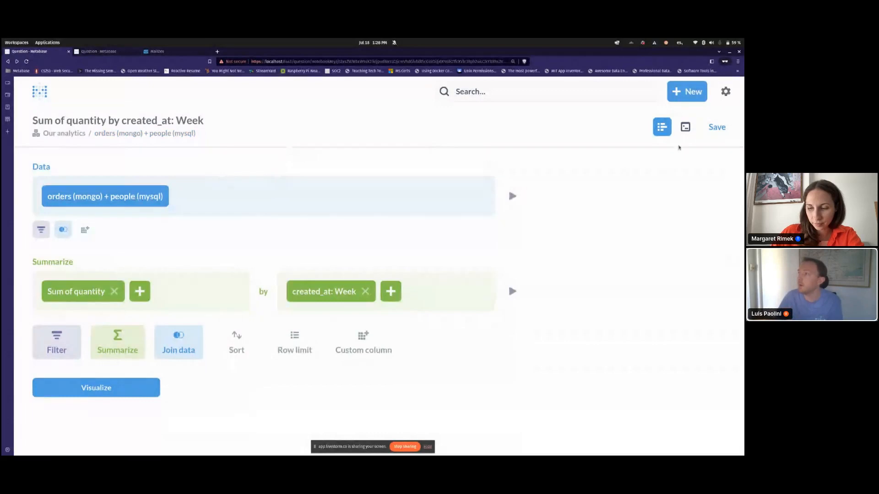
left_click(685, 131)
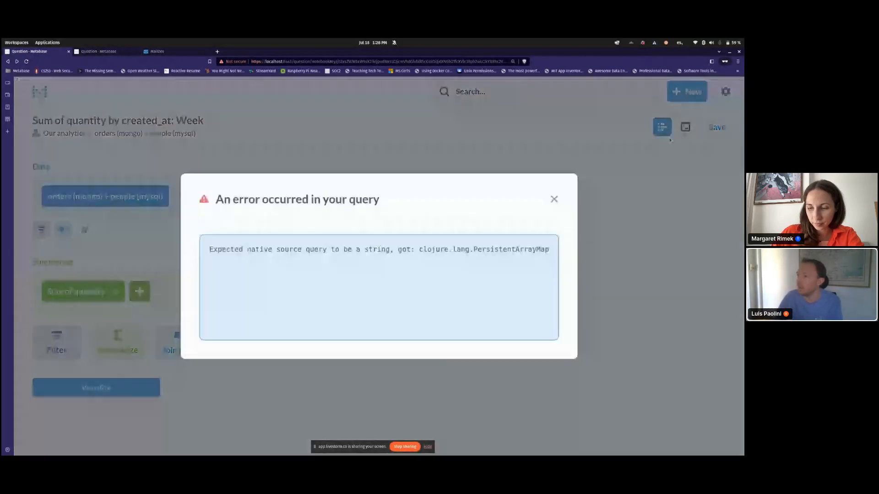
left_click(553, 200)
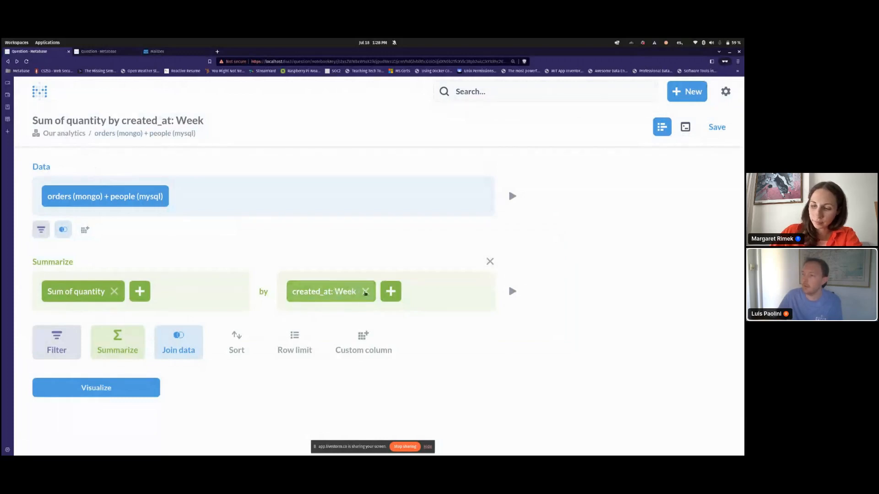
left_click(365, 291)
left_click(80, 337)
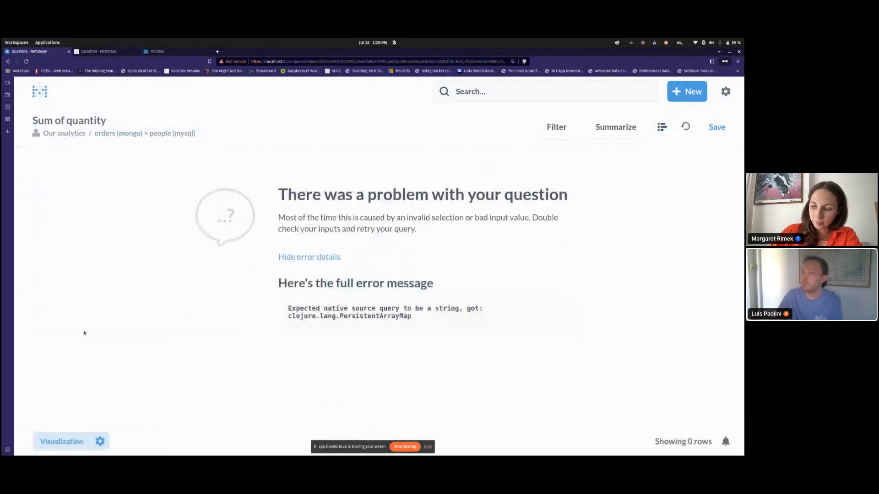
Step: Open the orders + people model, then return to the Our analytics collection's + New menu
left_click(102, 134)
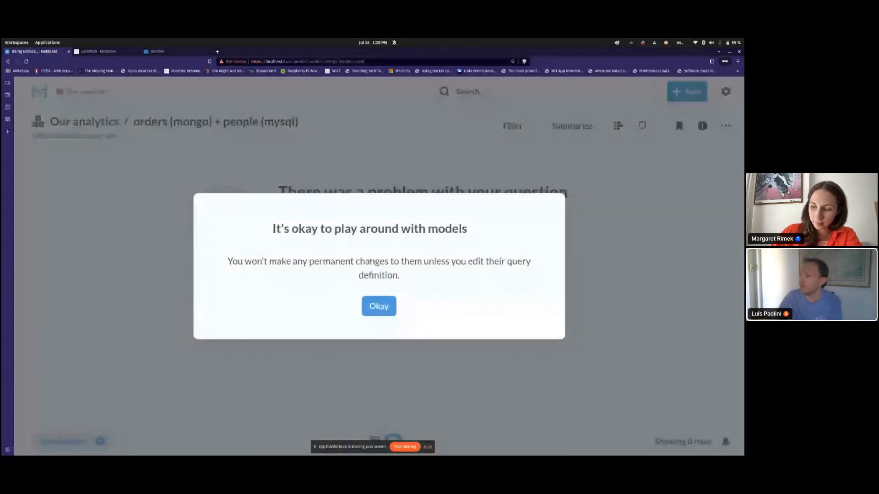
left_click(379, 306)
left_click(92, 122)
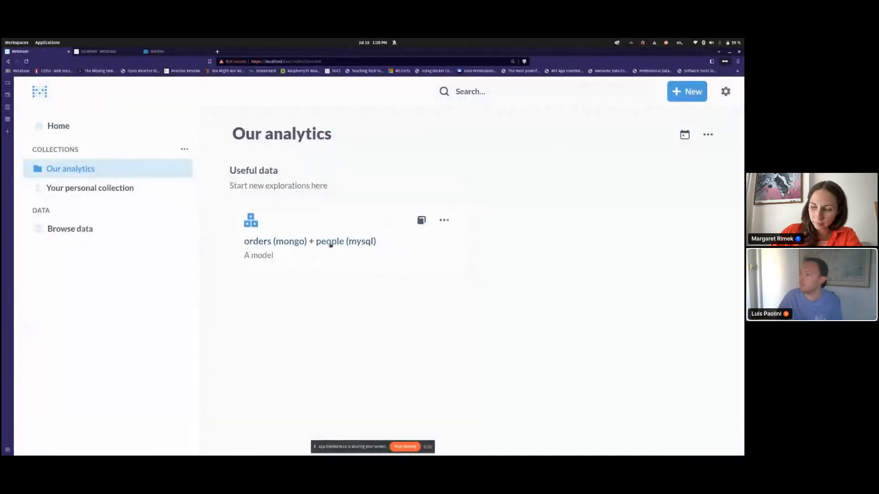
left_click(686, 92)
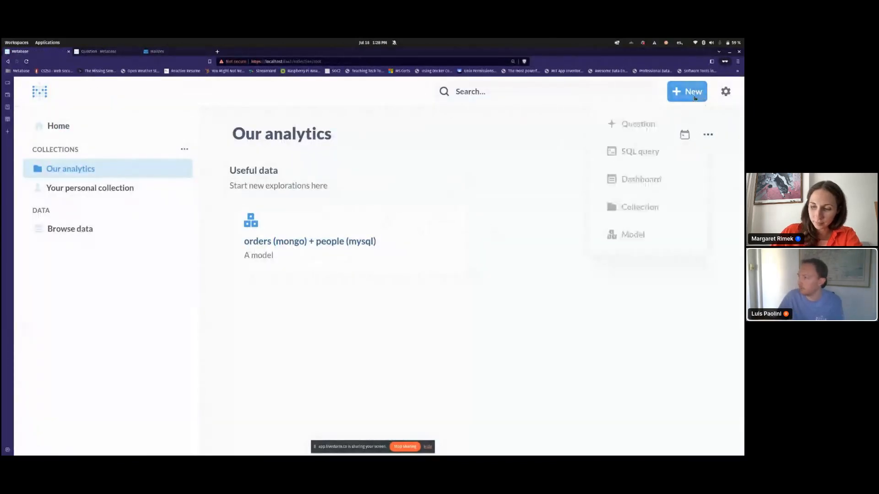
Step: Start a question on trino-server-mysql Orders joined to People on User ID = ID
left_click(646, 125)
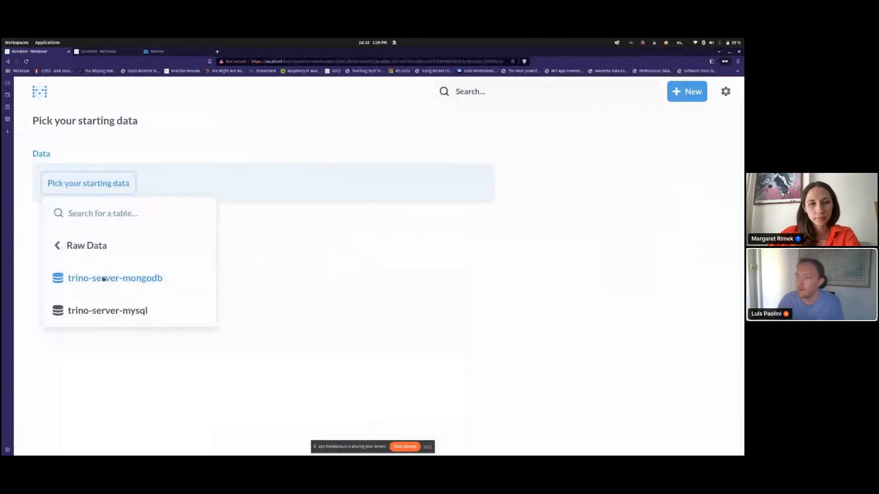
left_click(108, 310)
left_click(79, 241)
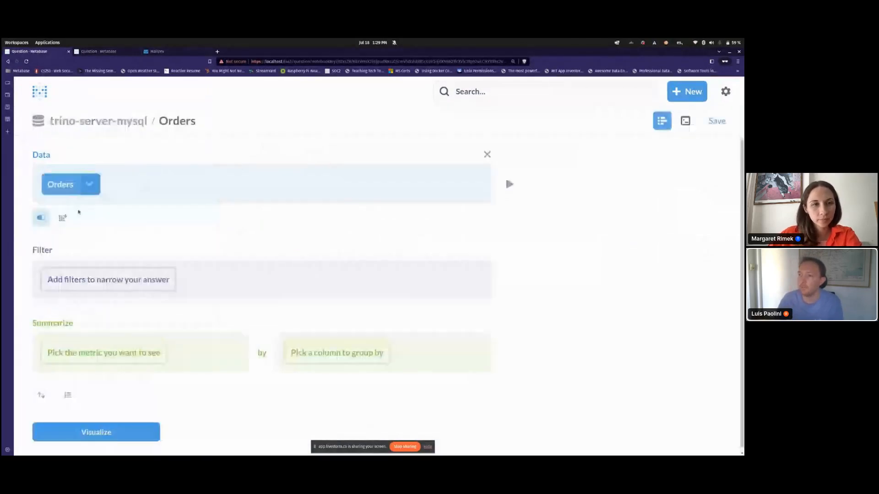
left_click(39, 202)
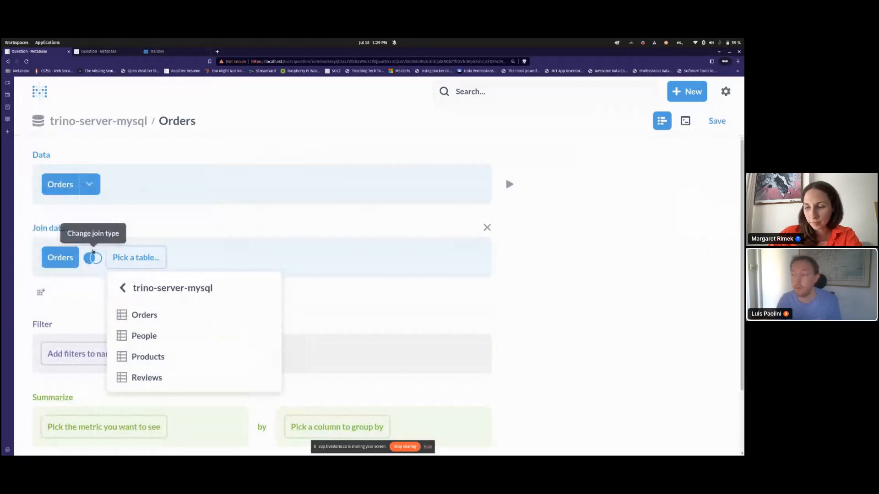
left_click(158, 336)
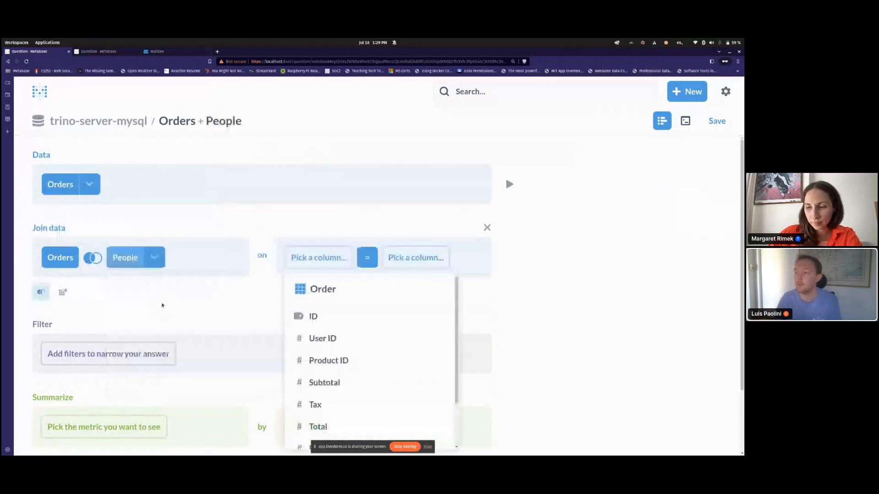
scroll(163, 305, "down", 2)
scroll(361, 277, "down", 1)
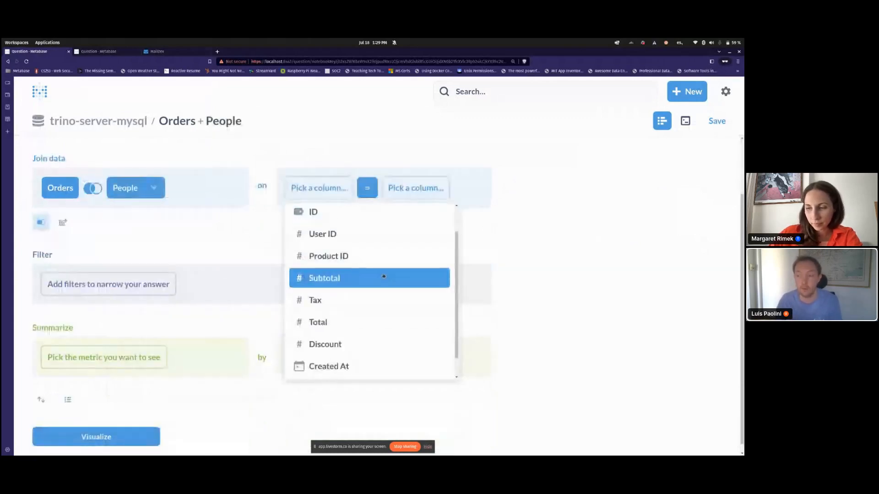
scroll(386, 288, "down", 1)
scroll(375, 321, "up", 3)
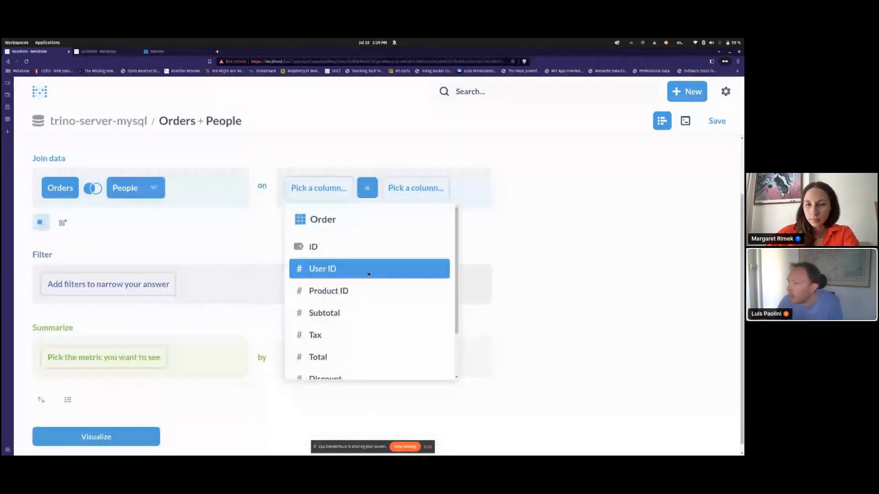
left_click(368, 273)
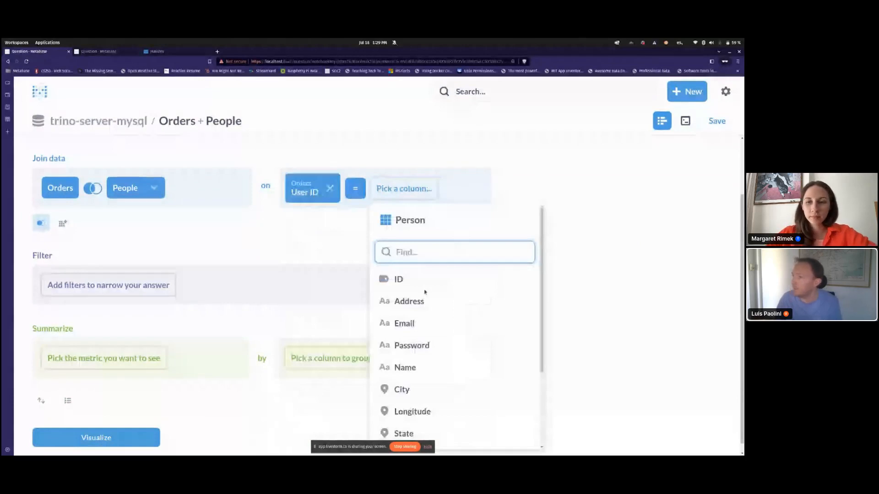
left_click(420, 279)
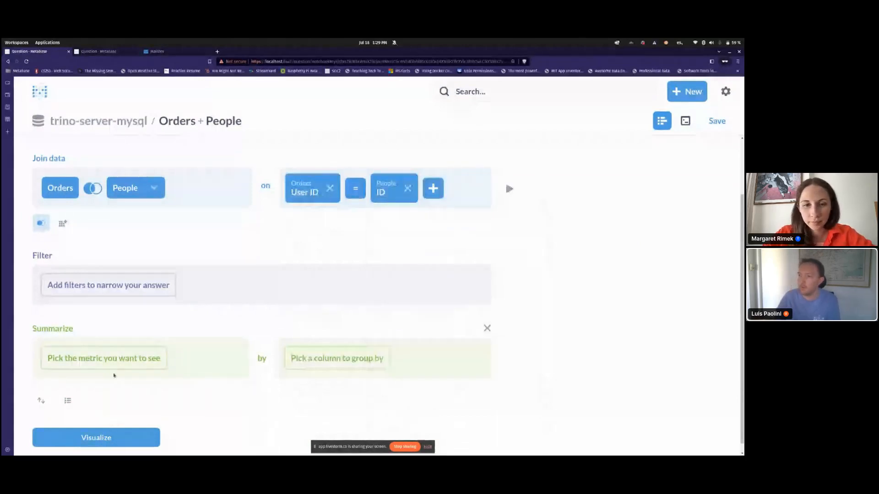
Step: Summarize Sum of Quantity by Created At and visualize the chart
left_click(107, 358)
left_click(74, 149)
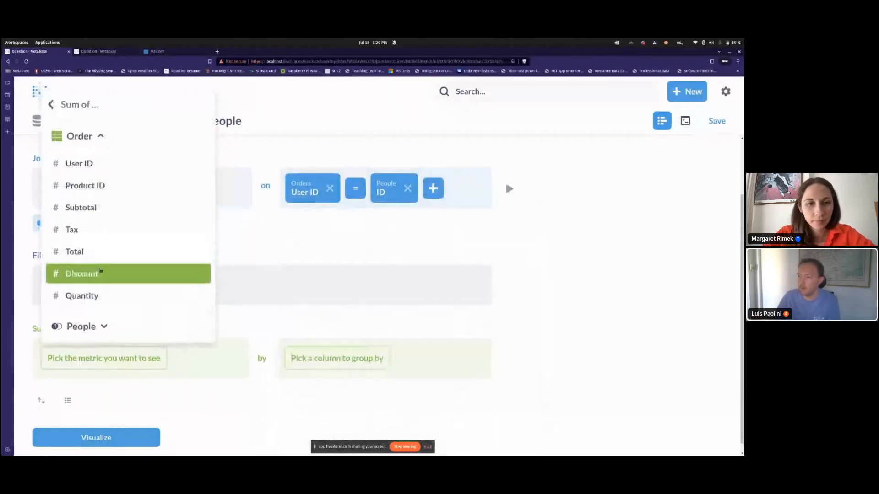
left_click(102, 295)
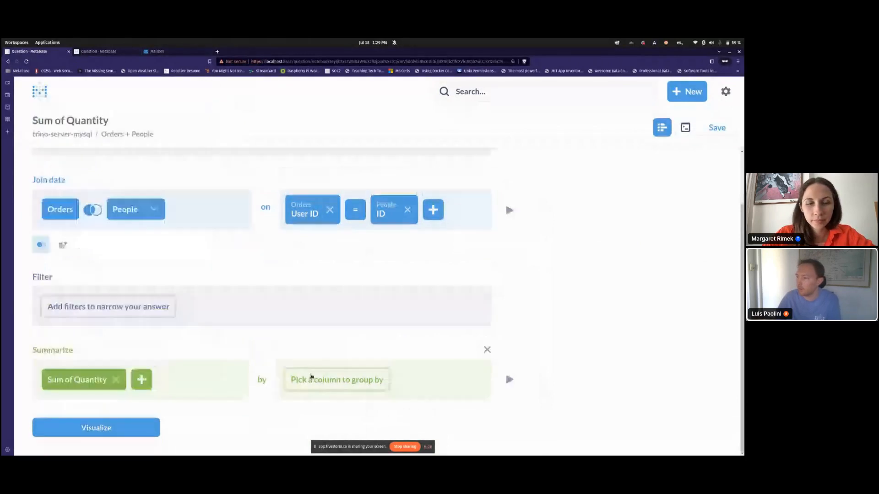
left_click(311, 376)
left_click(395, 296)
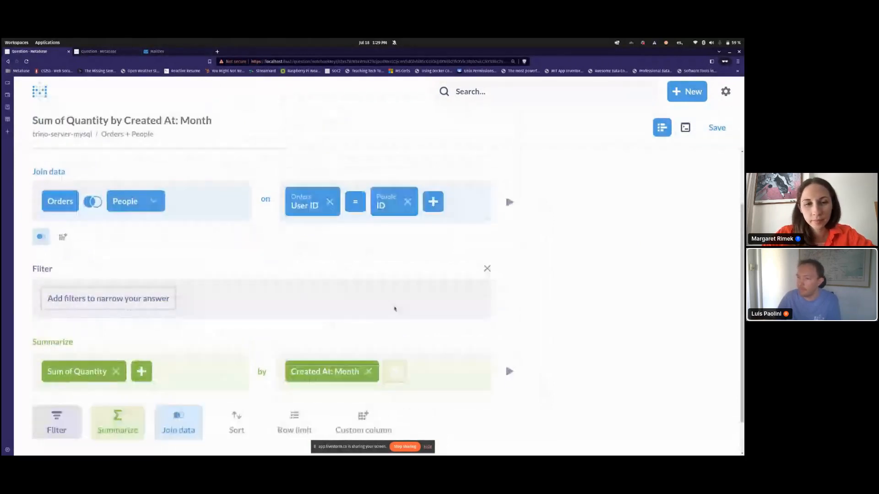
scroll(395, 309, "down", 2)
left_click(94, 426)
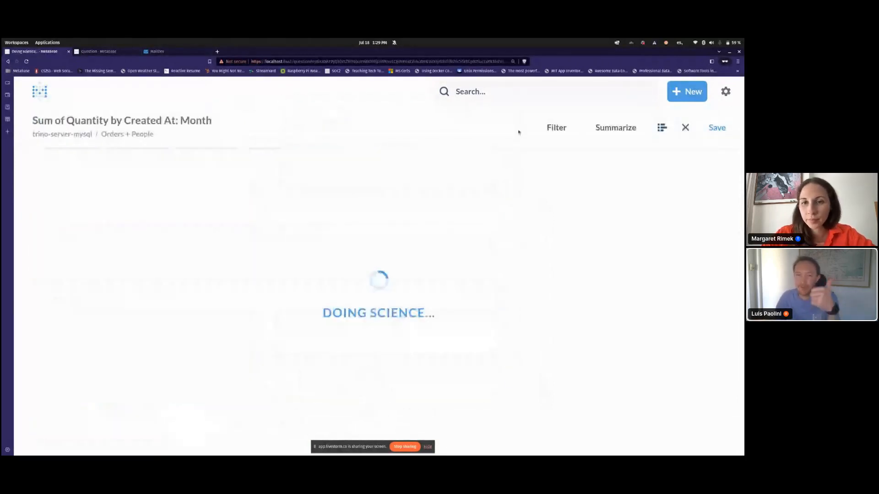
Step: Save the question onto a new dashboard 'my cool dashboard', enlarge the card, and save
left_click(717, 127)
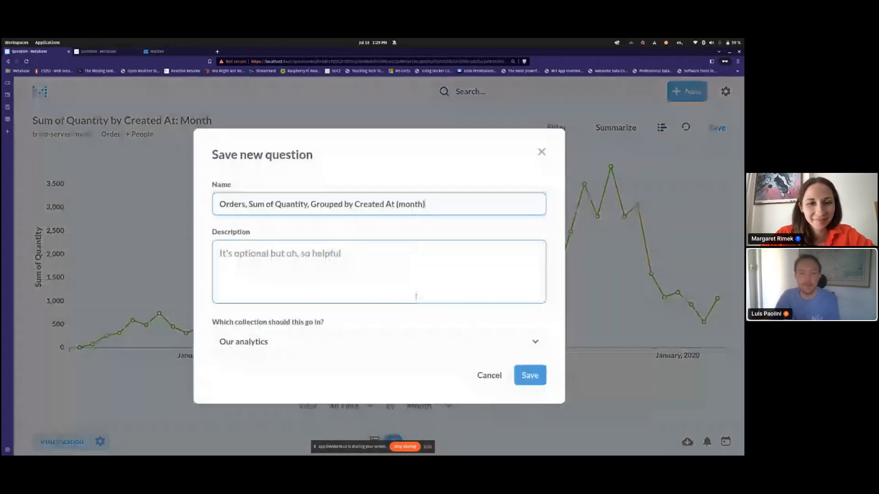
left_click(530, 375)
left_click(298, 282)
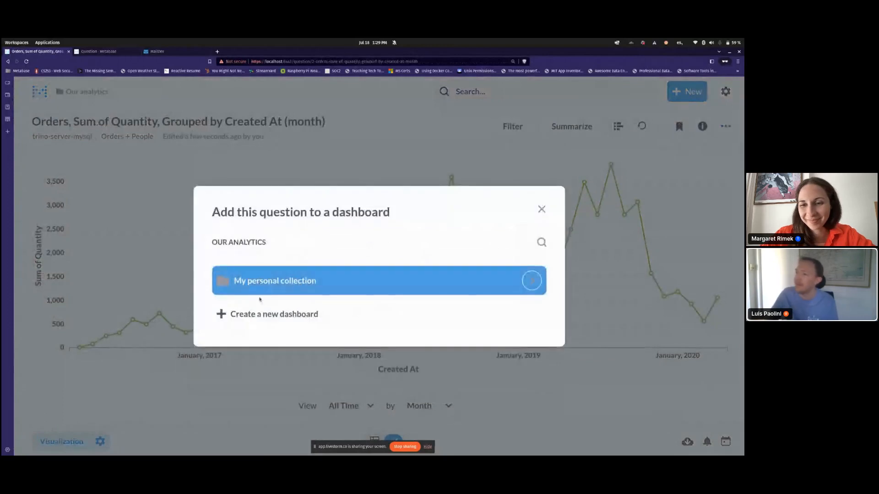
left_click(258, 315)
type("m")
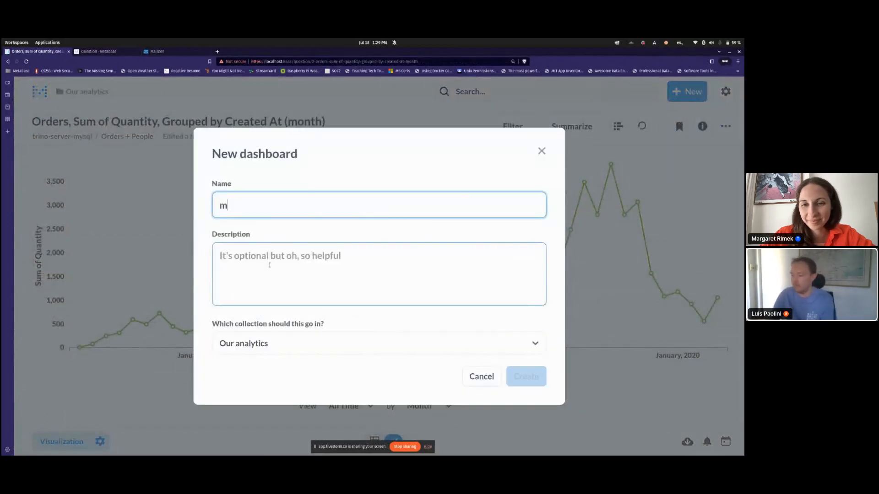
type("y cool dashboard")
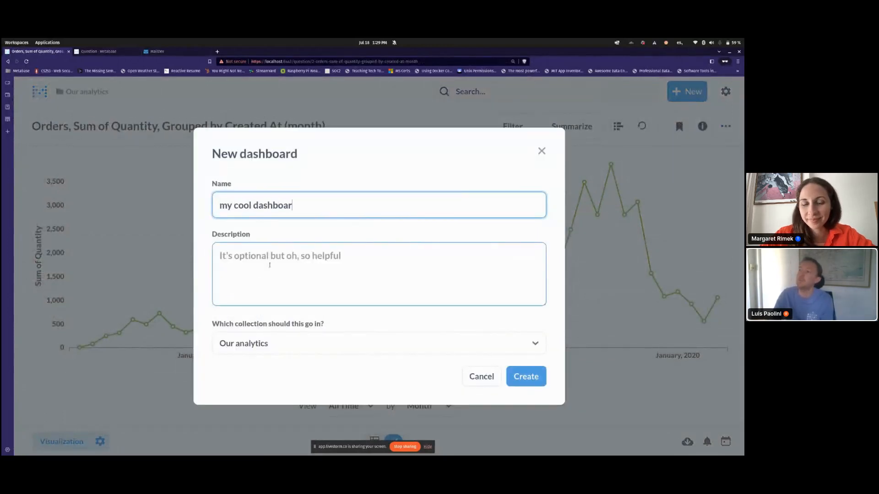
key("Return")
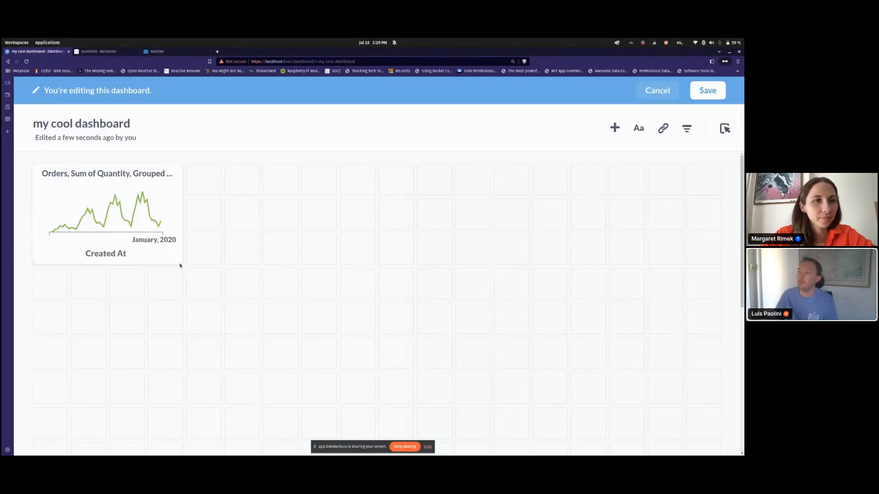
left_click_drag(181, 264, 259, 299)
left_click(708, 90)
left_click(687, 91)
Step: Start a new question from the trino-server-mongodb Orders table in Raw Data
left_click(634, 127)
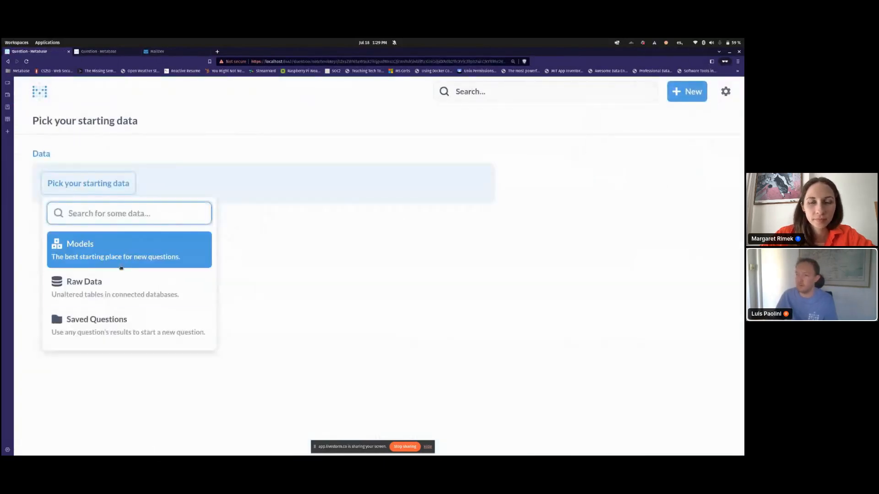
left_click(103, 286)
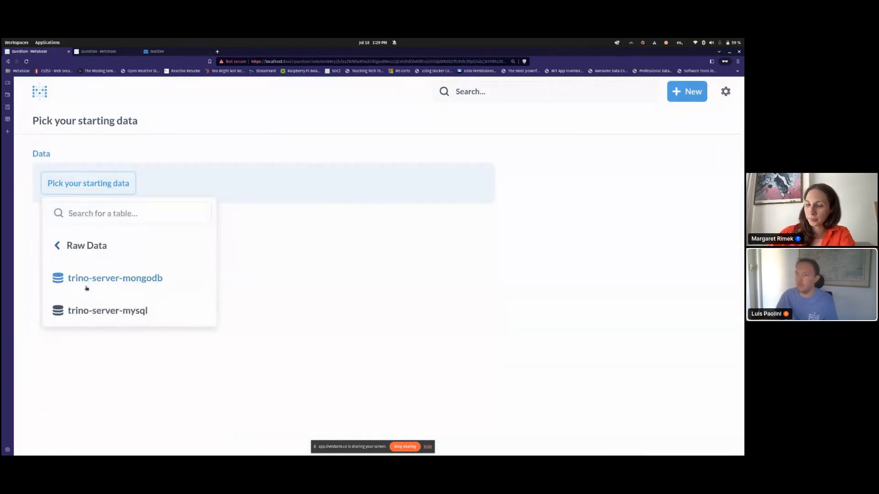
left_click(71, 311)
left_click(62, 215)
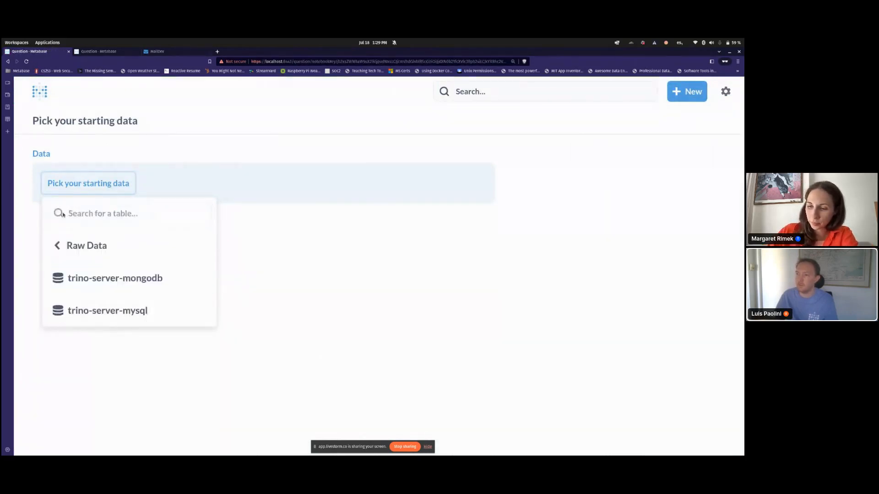
left_click(110, 286)
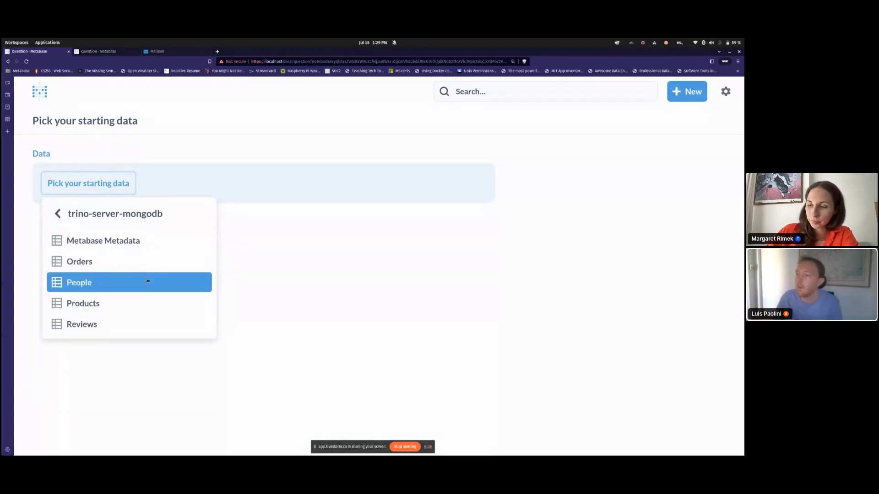
left_click(112, 267)
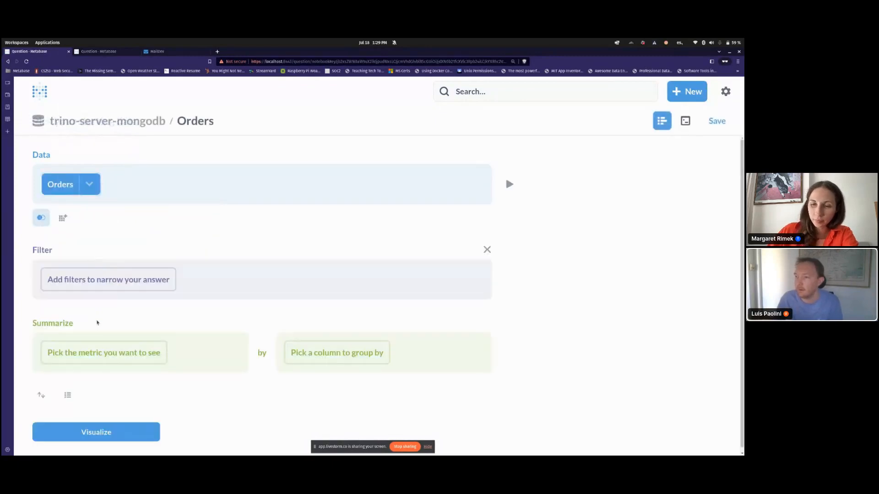
Step: Summarize Sum of Total with no grouping and visualize it as a single number
left_click(99, 351)
left_click(102, 150)
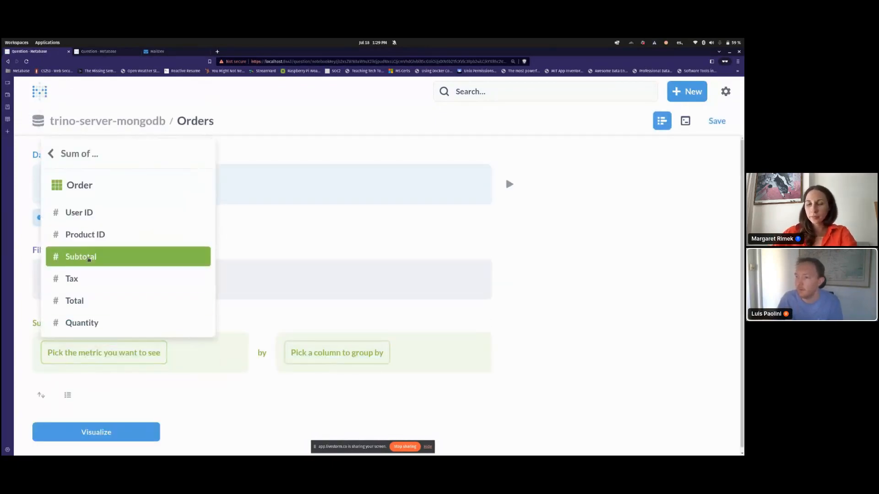
left_click(106, 300)
left_click(340, 365)
left_click(237, 421)
left_click(98, 415)
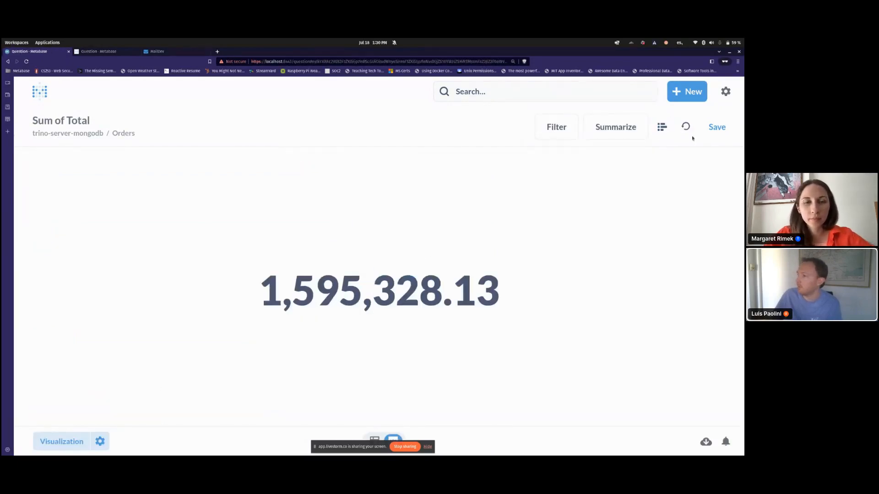
Step: Save it as 'Orders, Sum of Total', add it to my cool dashboard, and widen the card
left_click(715, 127)
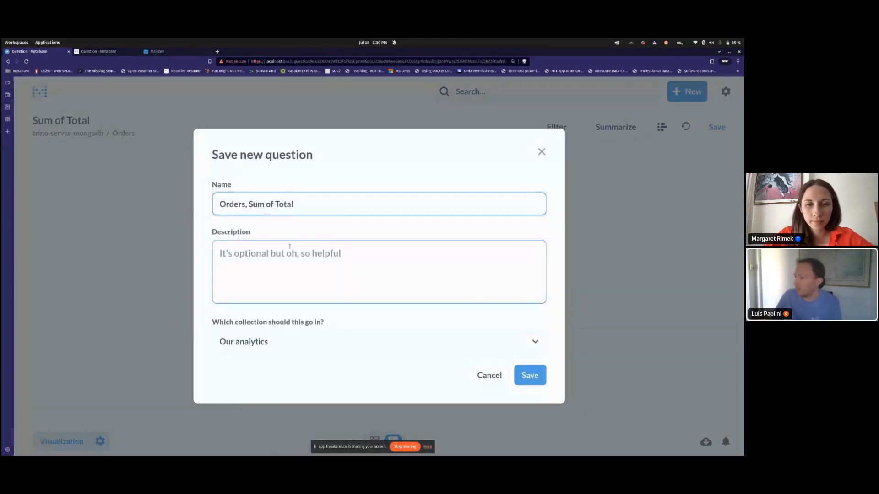
left_click(526, 376)
left_click(297, 285)
left_click(295, 289)
left_click_drag(368, 260, 511, 292)
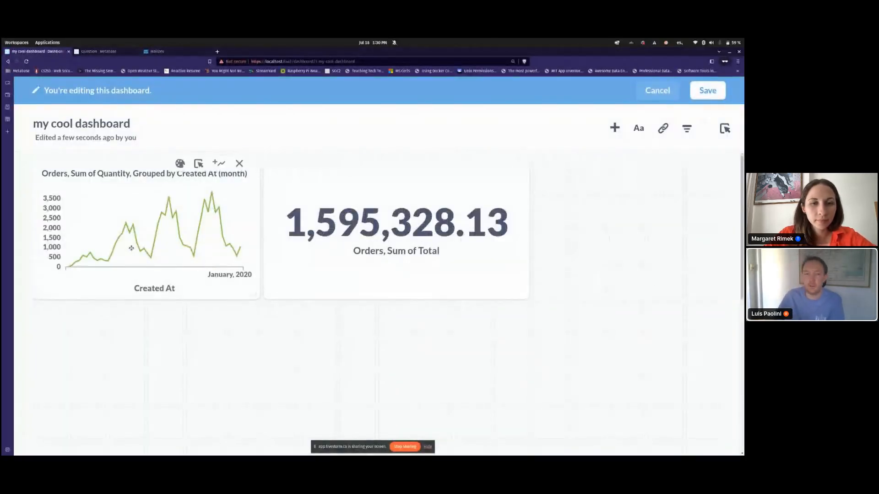
Step: Add an all-options Date Filter mapped to Created At on both cards and save
left_click(683, 132)
left_click(639, 188)
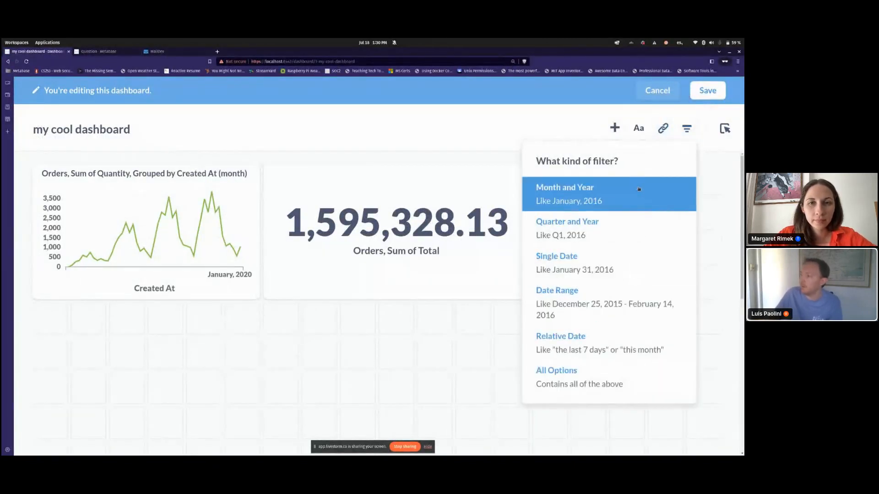
left_click(589, 383)
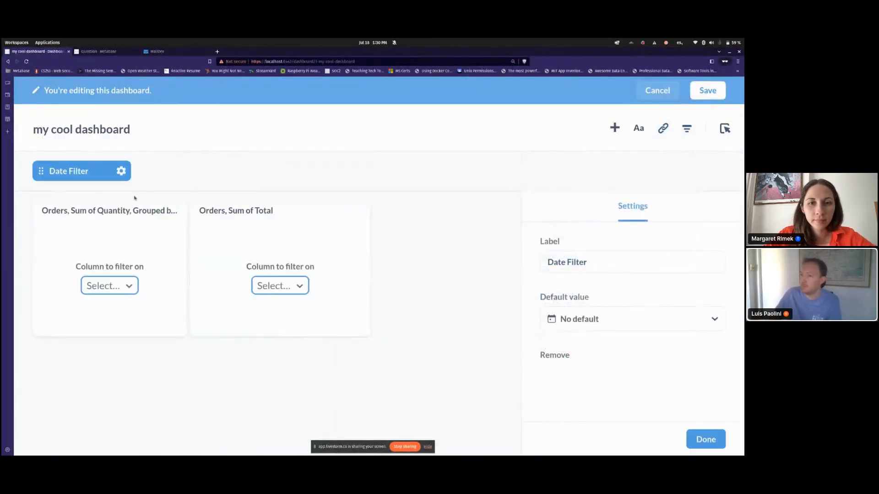
left_click(125, 281)
left_click(114, 332)
left_click(261, 292)
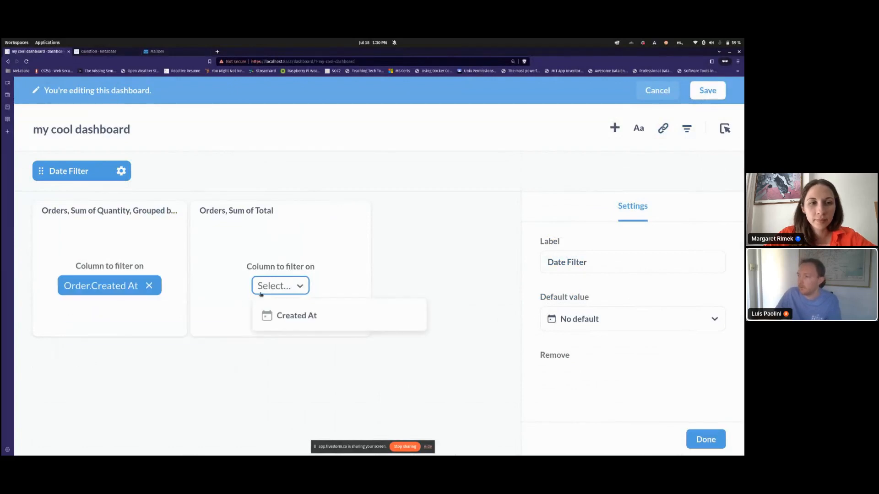
left_click(266, 315)
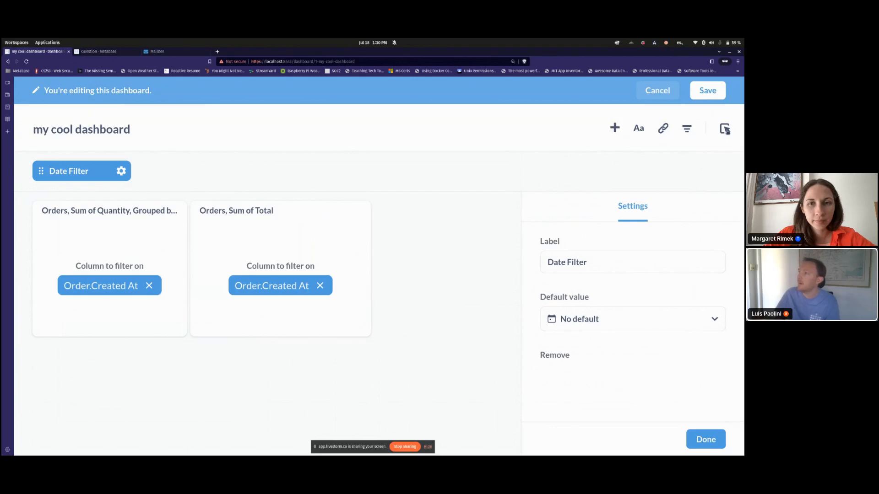
left_click(716, 93)
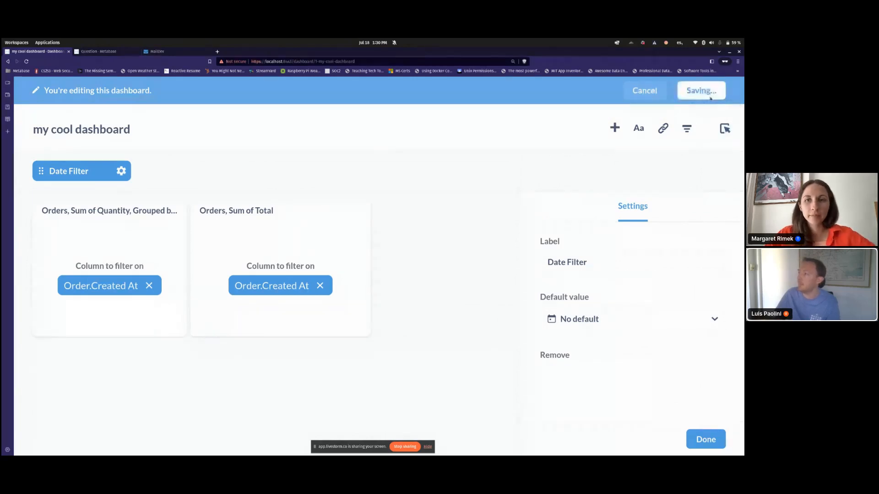
Step: Add a Text or Category filter mapped to People Source and save the dashboard
left_click(726, 130)
left_click(563, 141)
left_click(598, 128)
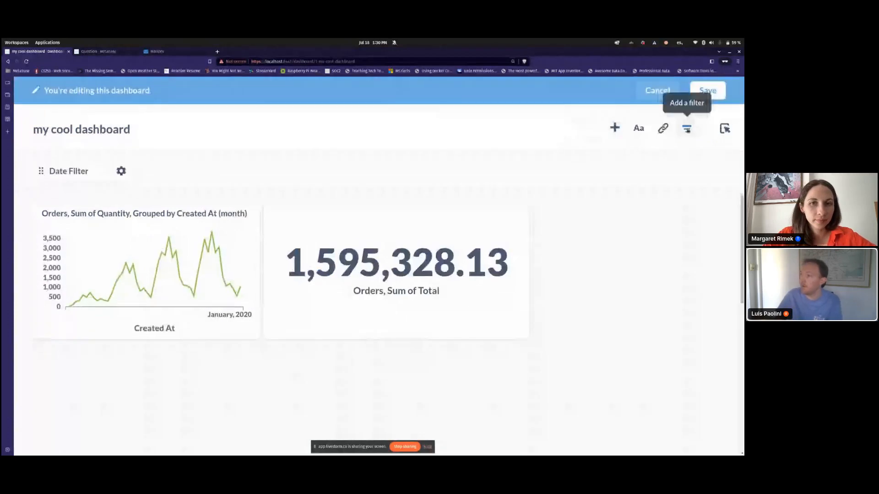
left_click(687, 130)
left_click(604, 332)
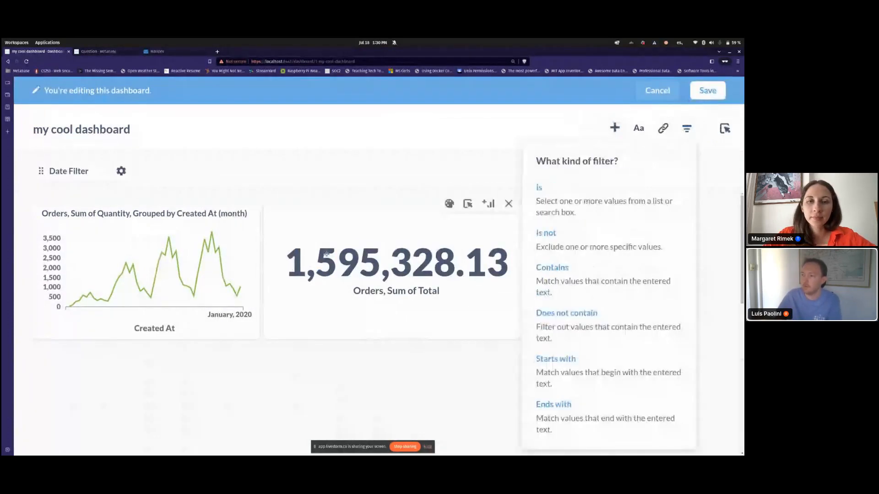
left_click(109, 286)
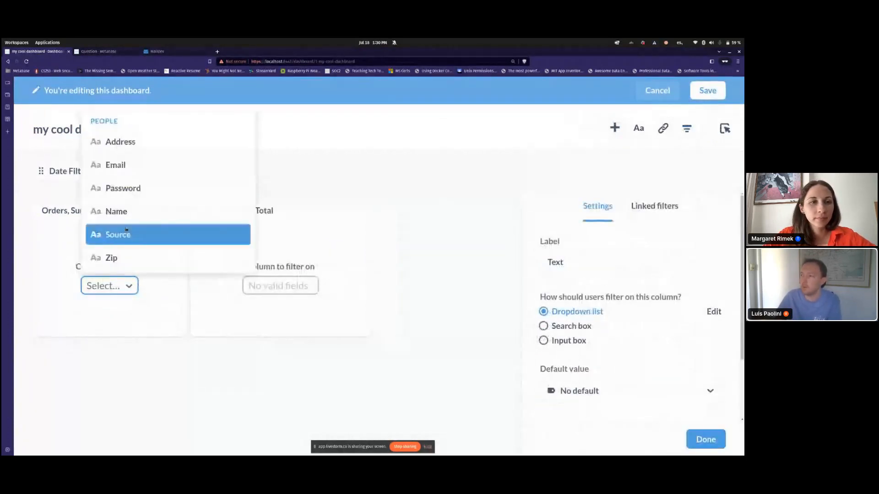
left_click(126, 229)
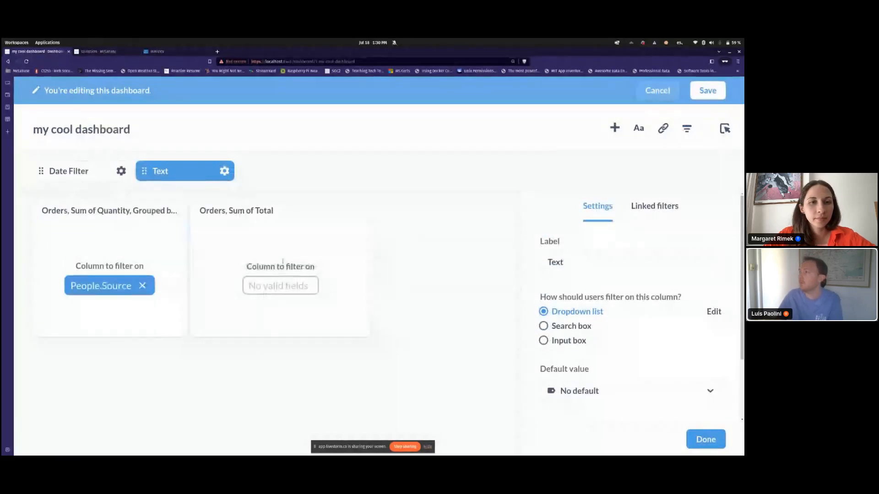
left_click(707, 90)
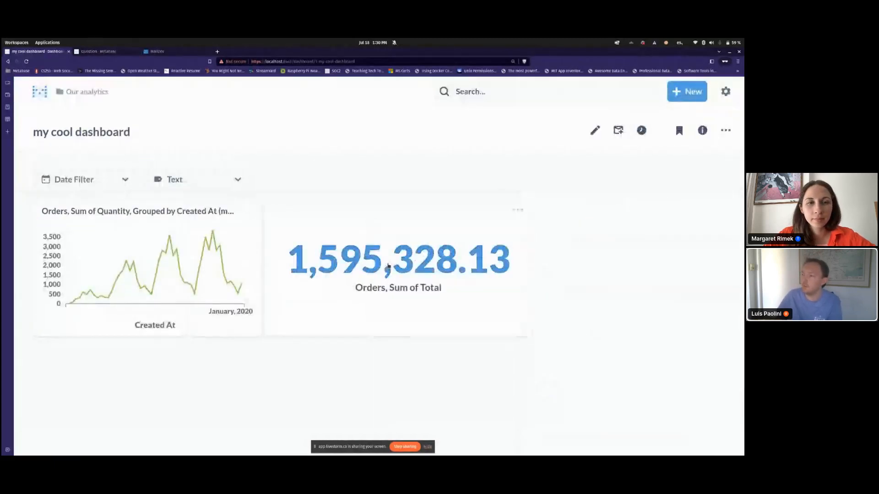
Step: Apply the Text filter with Google and Organic, clear it, then open dashboard subscriptions
left_click(193, 179)
left_click(189, 275)
left_click(185, 295)
left_click(295, 351)
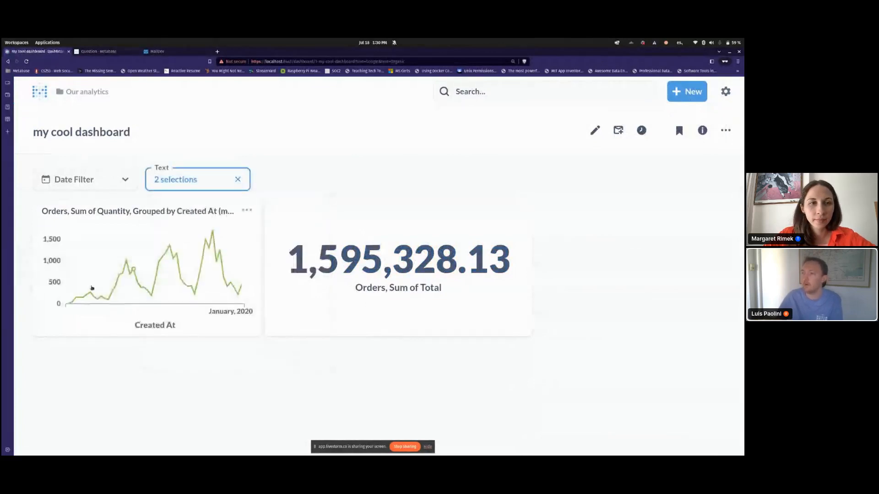
left_click(238, 179)
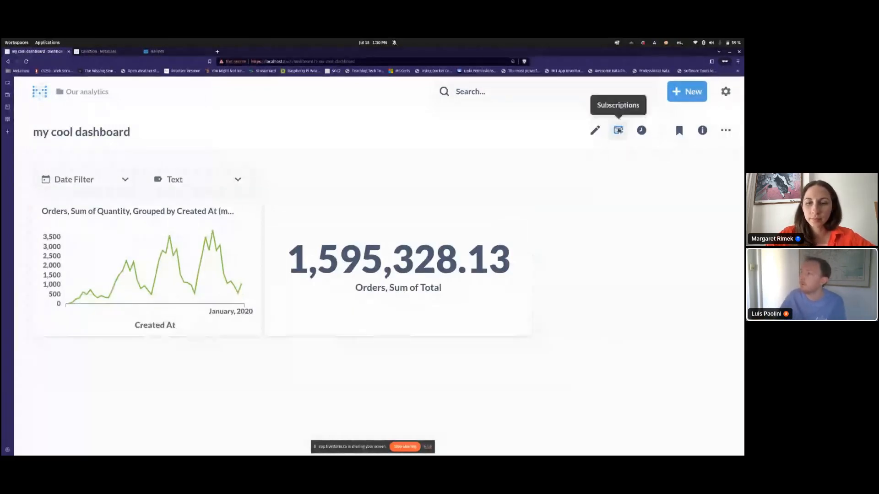
left_click(618, 131)
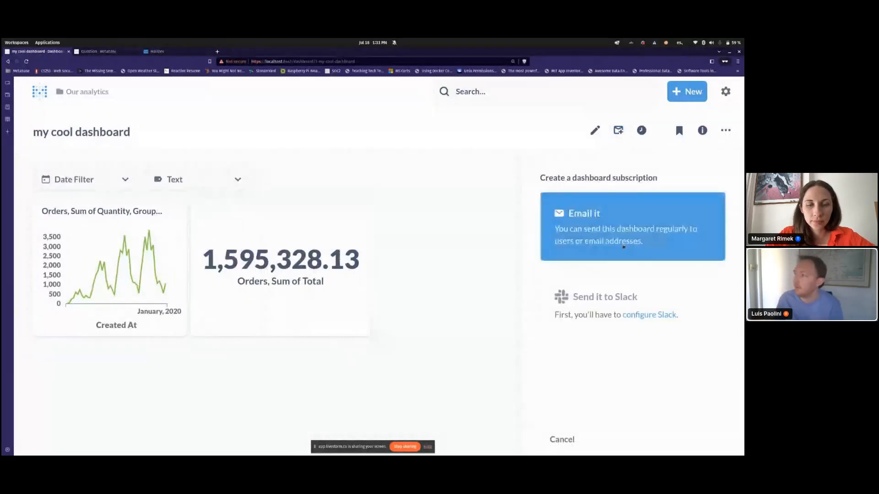
Step: Choose email delivery and enter the recipient's e-mail address
left_click(619, 247)
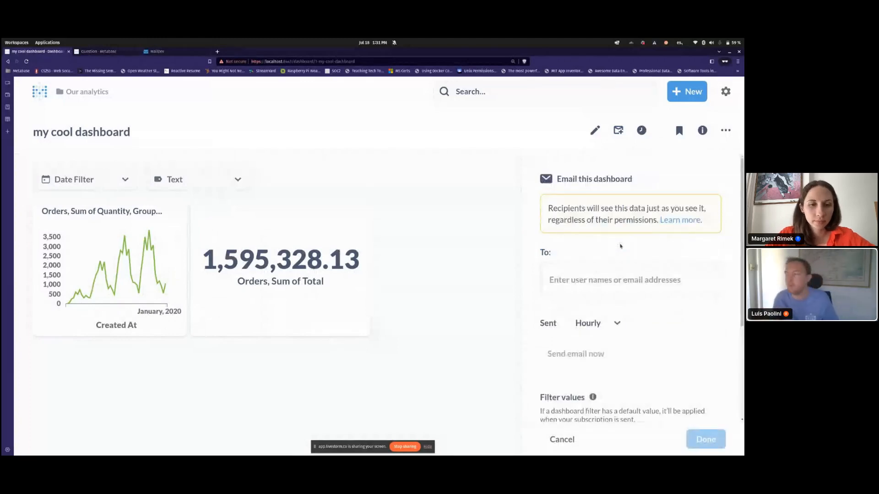
left_click(619, 278)
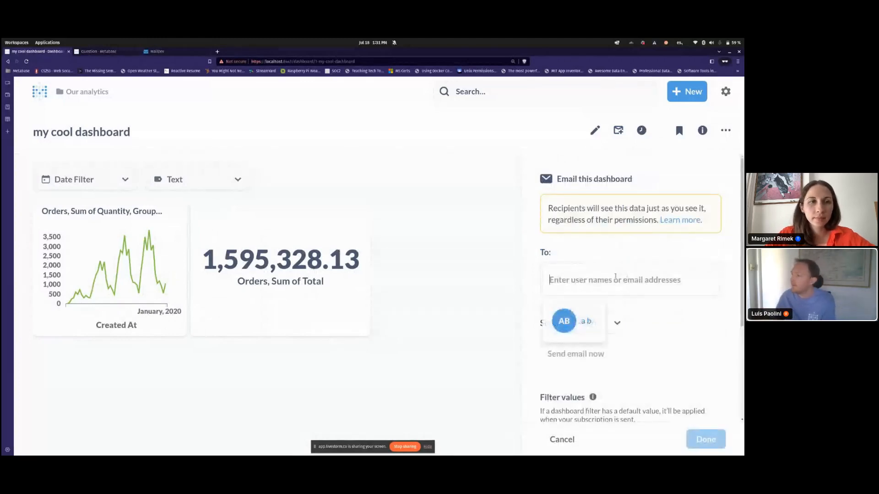
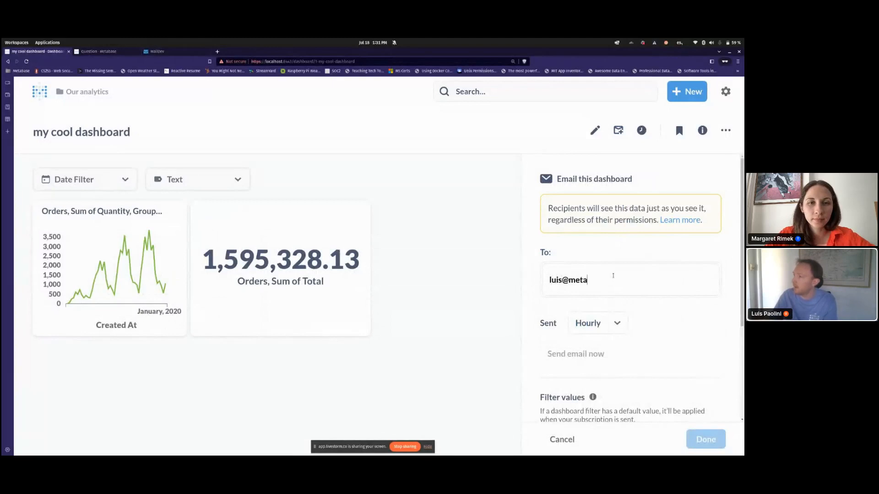
key("Tab")
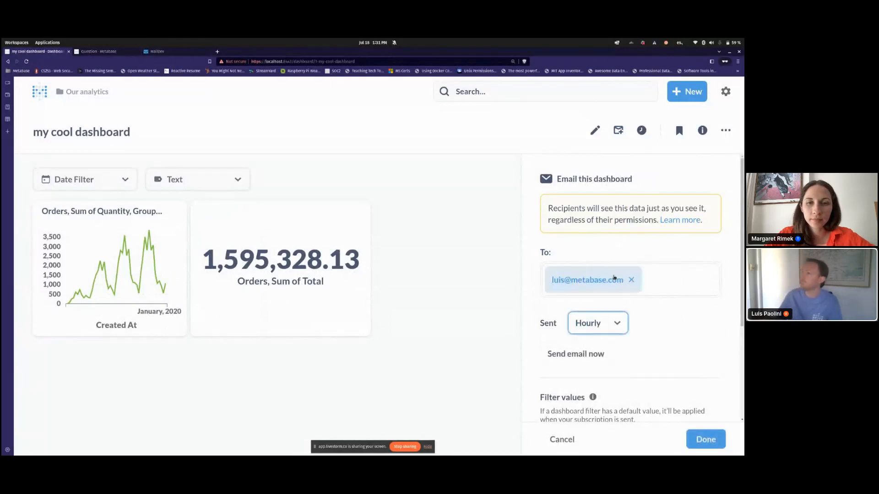
Step: Attach both questions' results as .xlsx, skip sends with no results, and click Done
scroll(618, 265, "down", 3)
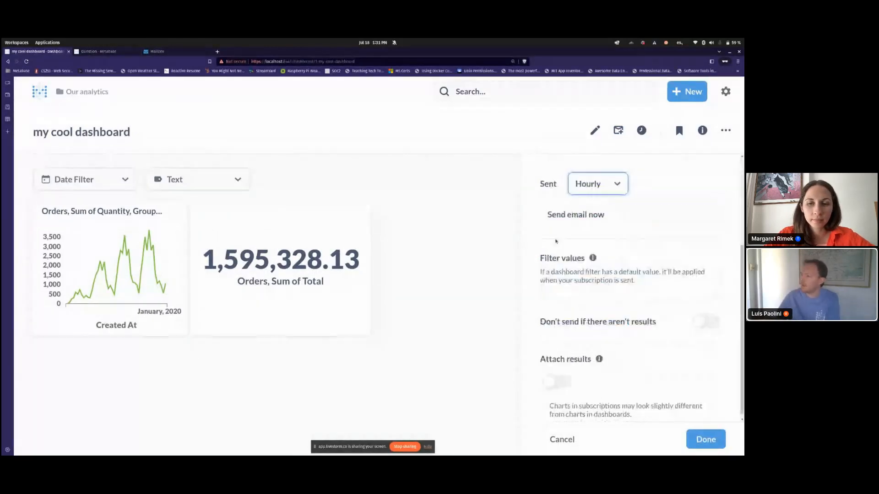
left_click(556, 382)
scroll(556, 339, "down", 3)
left_click(555, 339)
left_click(557, 363)
left_click(706, 282)
scroll(647, 338, "up", 5)
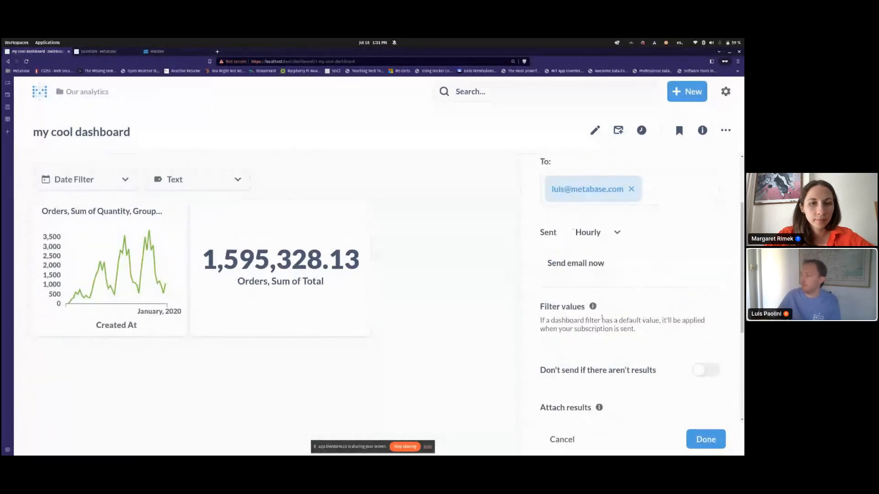
scroll(695, 301, "down", 2)
left_click(695, 302)
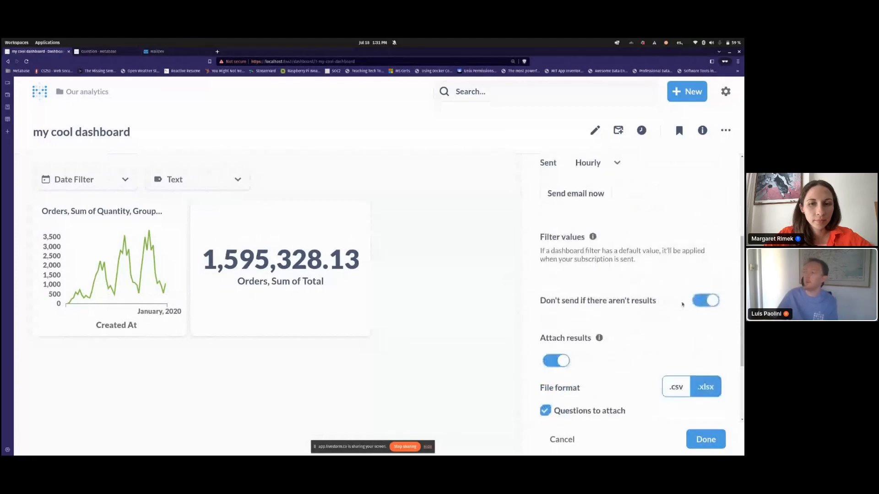
scroll(662, 312, "up", 4)
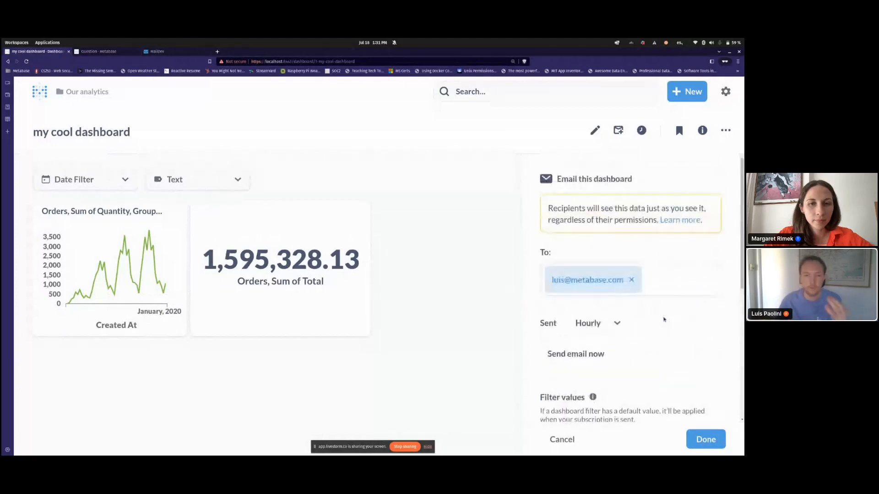
scroll(664, 319, "down", 3)
left_click(705, 440)
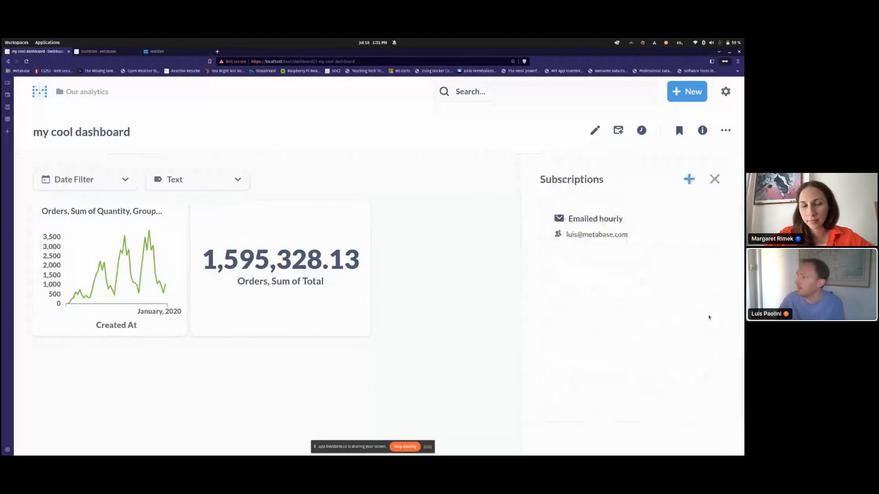
Step: Send the hourly subscription email now, finish the subscription, and switch to the MailDev inbox
left_click(677, 213)
left_click(603, 353)
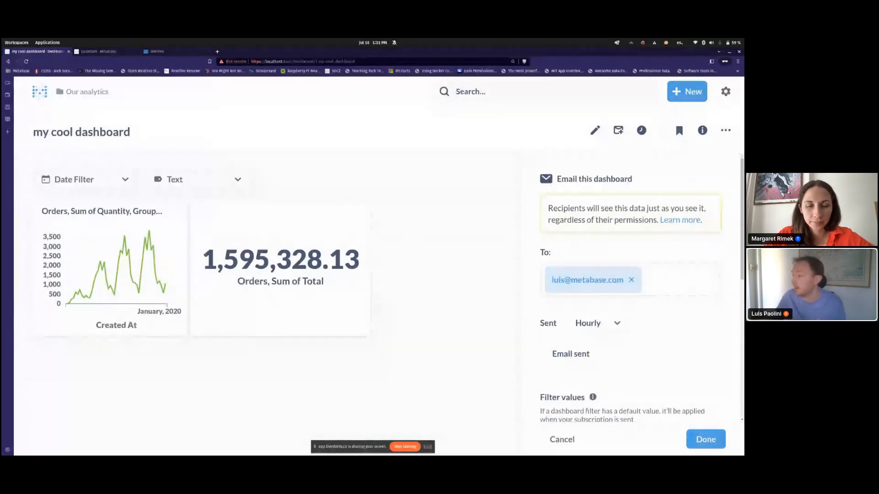
left_click(708, 440)
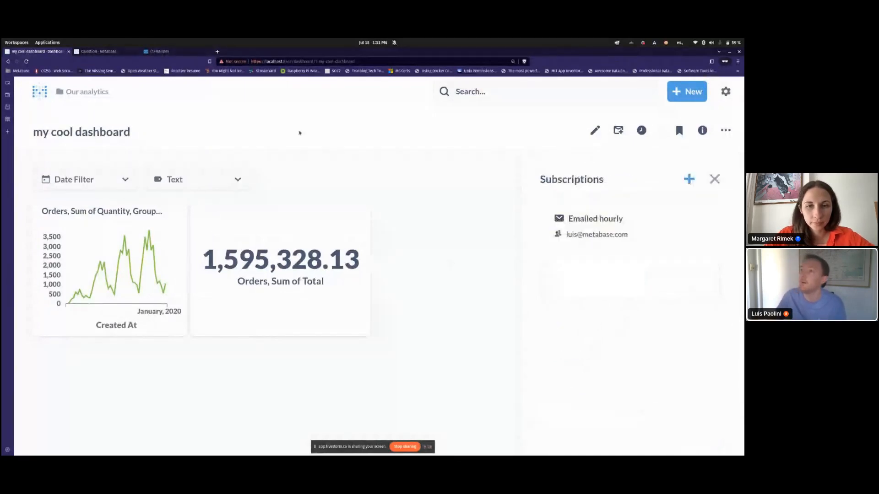
left_click(165, 51)
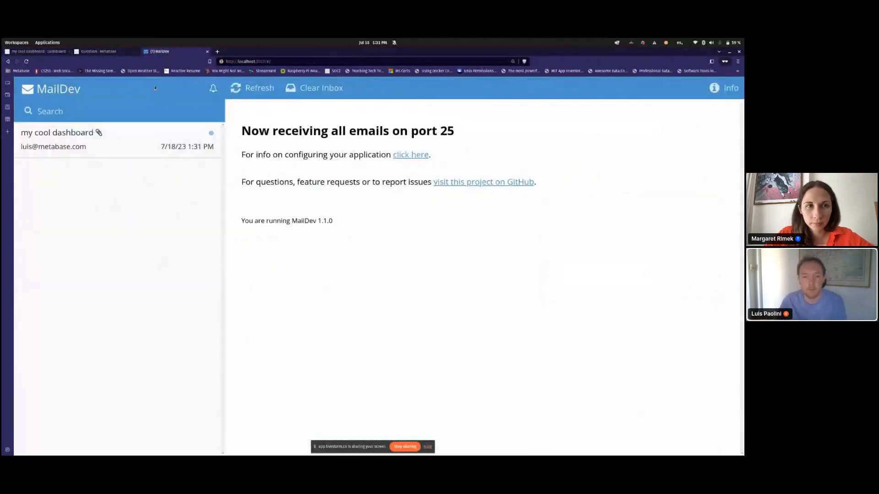
Step: Download and open the email's 'Orders, Sum of Quantity, Grouped by Created At (month).xlsx' attachment
left_click(165, 137)
scroll(520, 256, "down", 4)
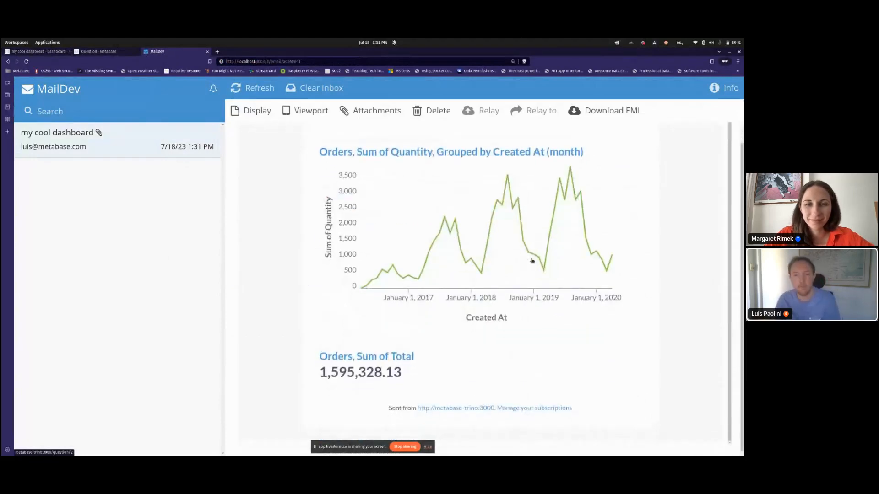
scroll(492, 279, "up", 1)
scroll(531, 273, "up", 4)
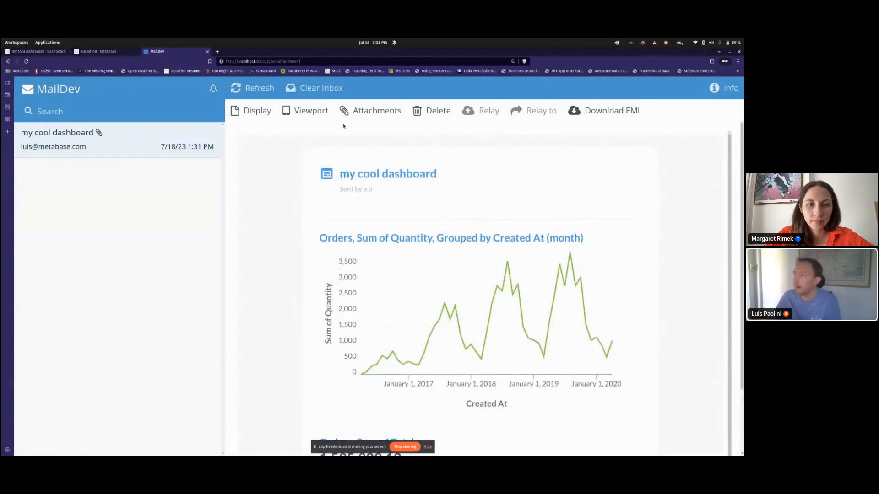
left_click(363, 114)
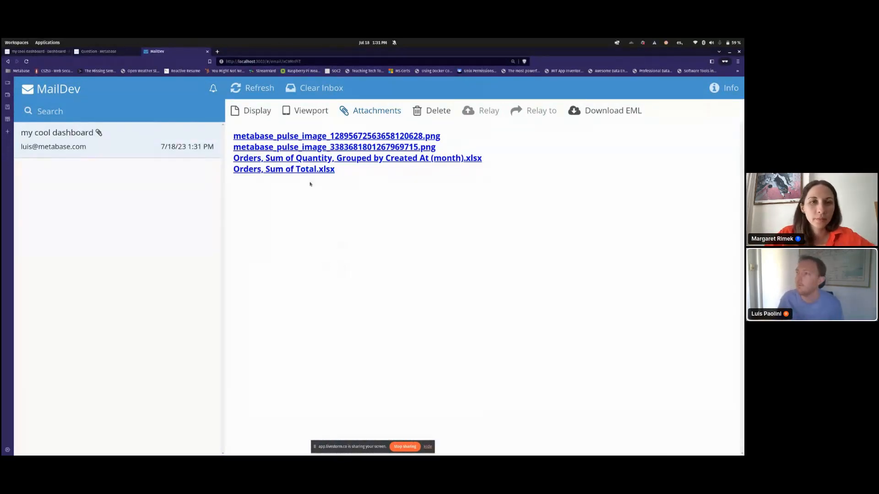
left_click(308, 158)
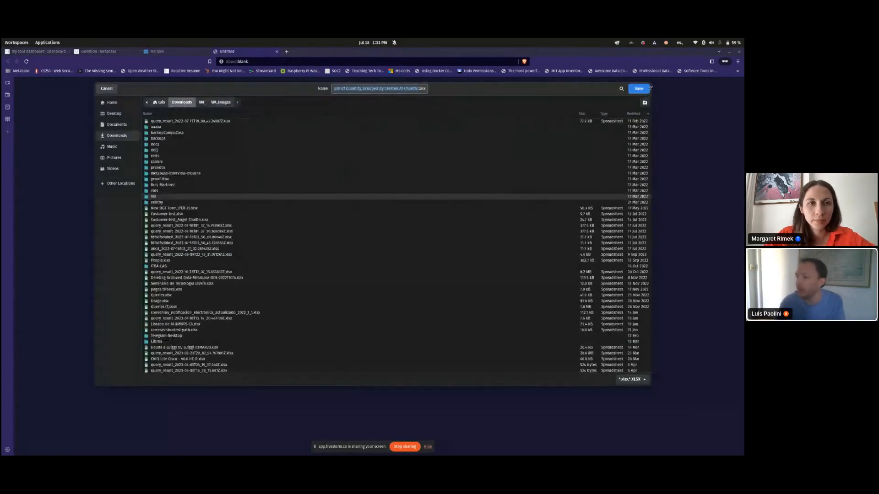
left_click(638, 88)
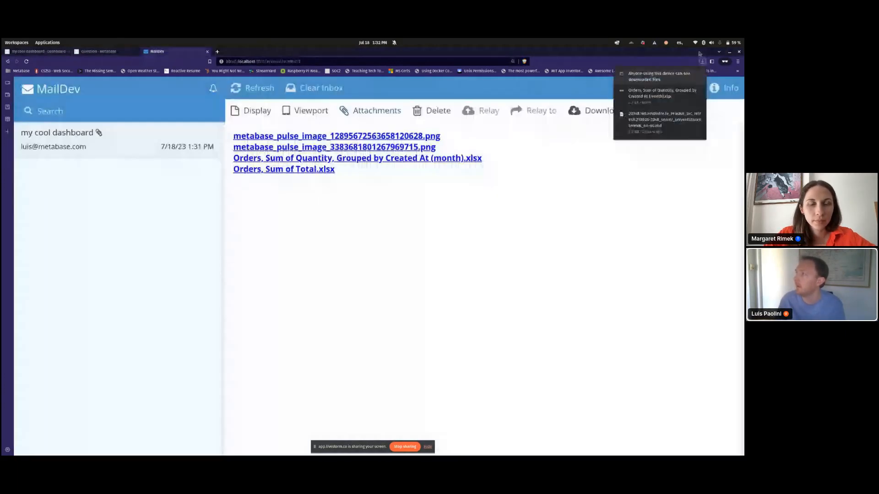
left_click(662, 97)
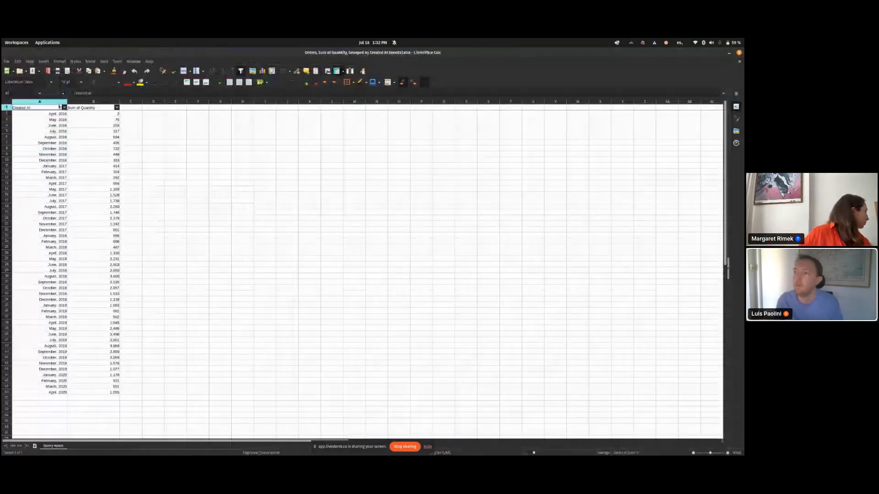
Step: Select the Created At and Sum of Quantity rows A2:B51, zoom to review, then close Calc
left_click_drag(59, 114, 112, 397)
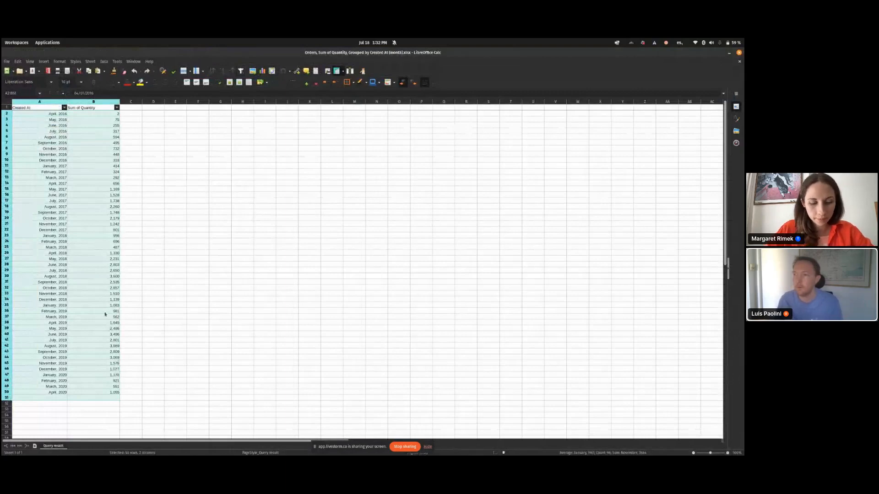
scroll(104, 309, "up", 8)
scroll(139, 275, "down", 6)
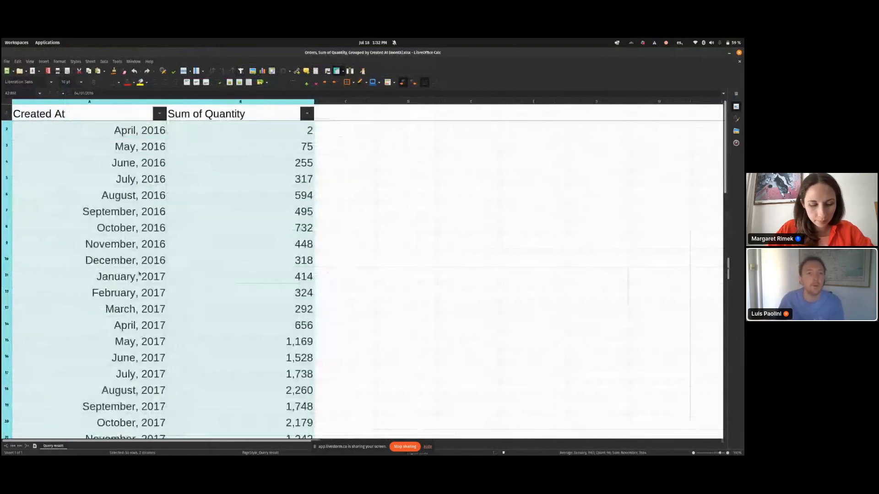
left_click(740, 52)
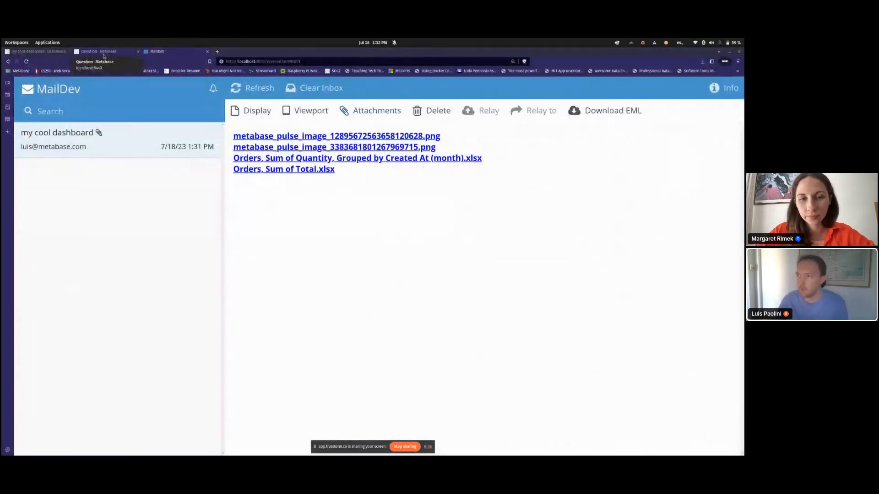
Step: Return from the Metabase question to the home page with the trino-server-mongodb explorations
left_click(102, 51)
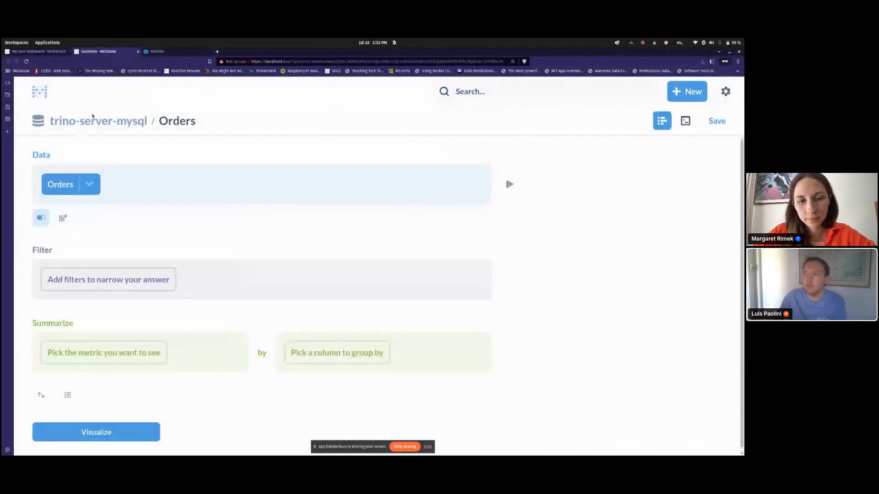
left_click(39, 91)
left_click(60, 129)
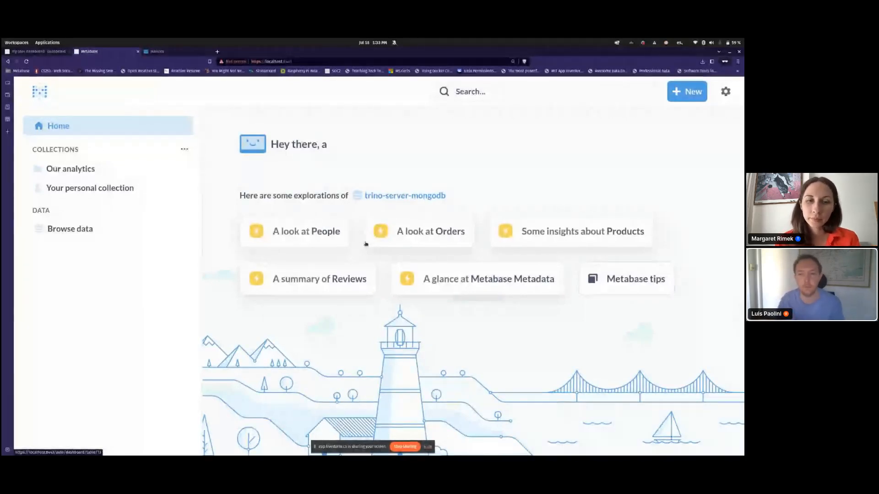
Step: Open the Products table X-ray and scroll through its 200-product total, distribution and over-time charts
left_click(455, 247)
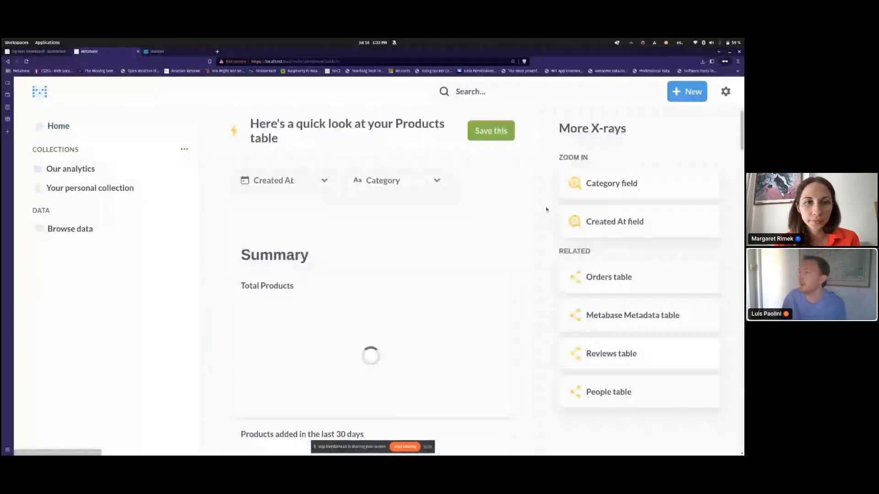
scroll(506, 228, "down", 4)
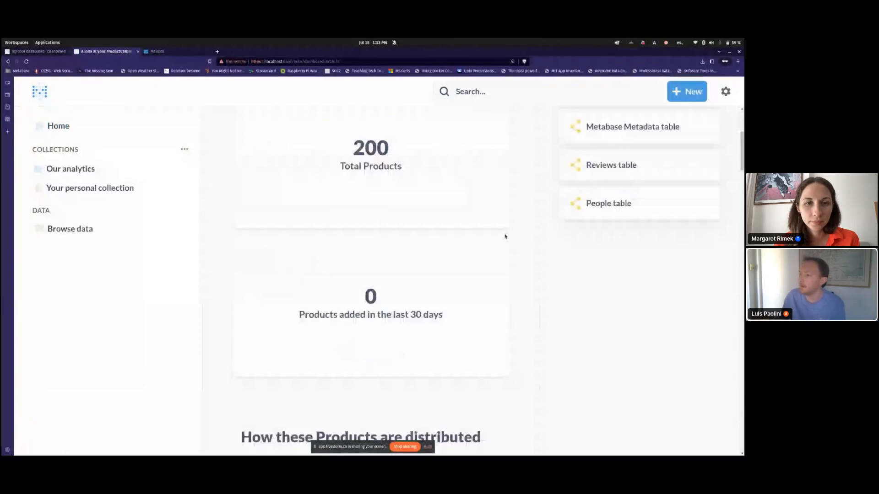
scroll(506, 236, "down", 4)
scroll(505, 236, "down", 2)
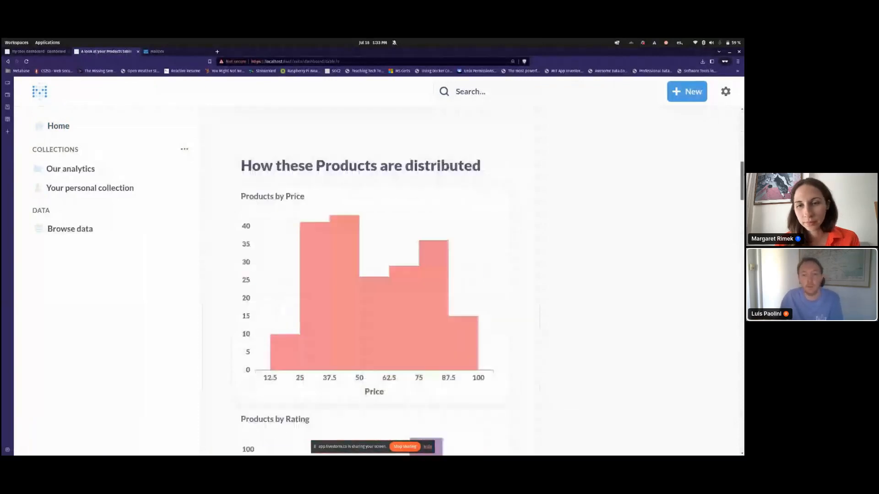
scroll(378, 265, "down", 10)
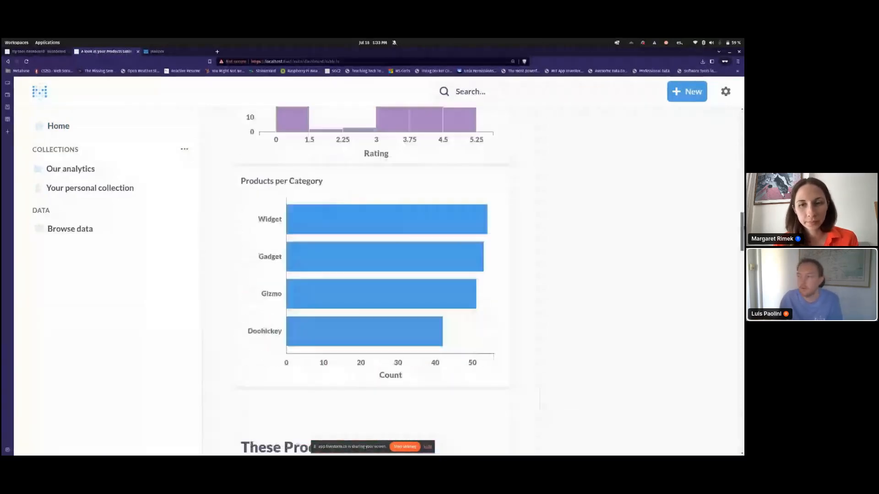
scroll(378, 265, "down", 9)
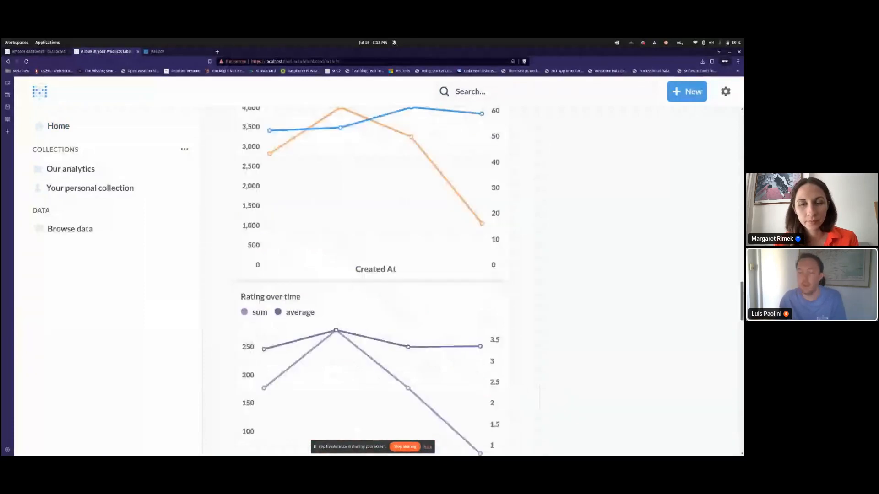
scroll(378, 266, "down", 9)
scroll(371, 275, "down", 5)
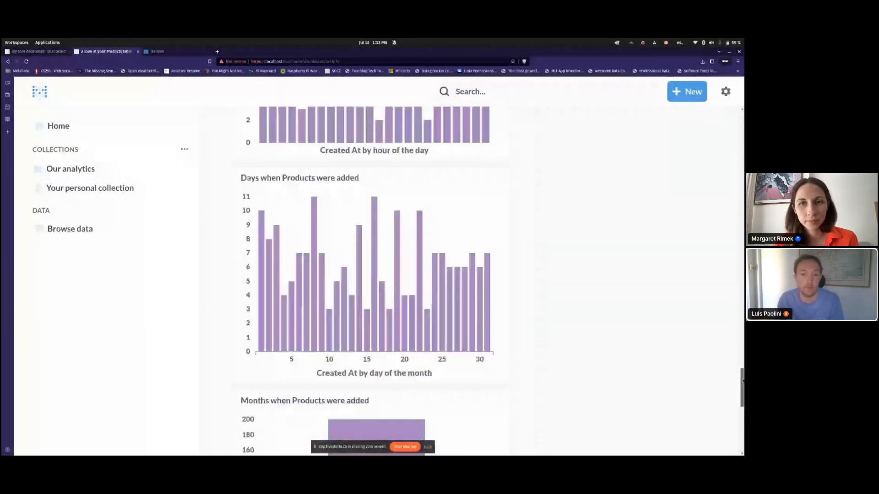
left_click_drag(743, 381, 742, 122)
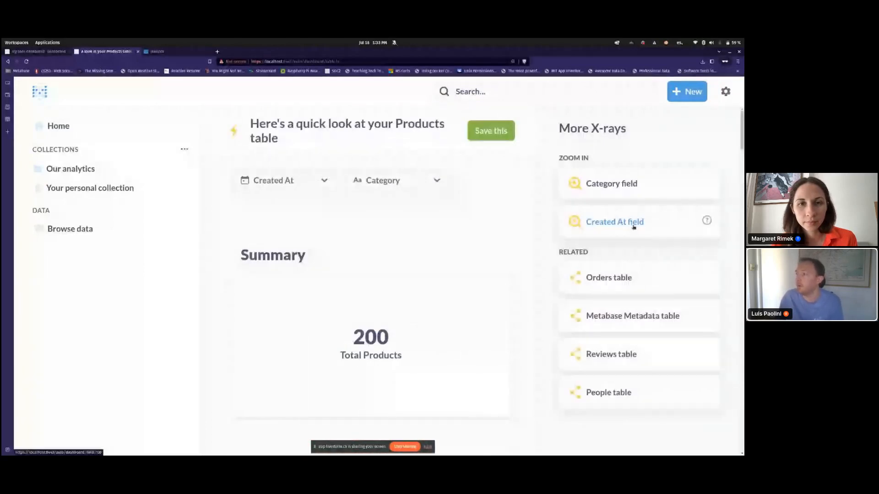
Step: View the Category field X-ray, then the Created At field X-ray, scrolling through its charts
left_click(616, 188)
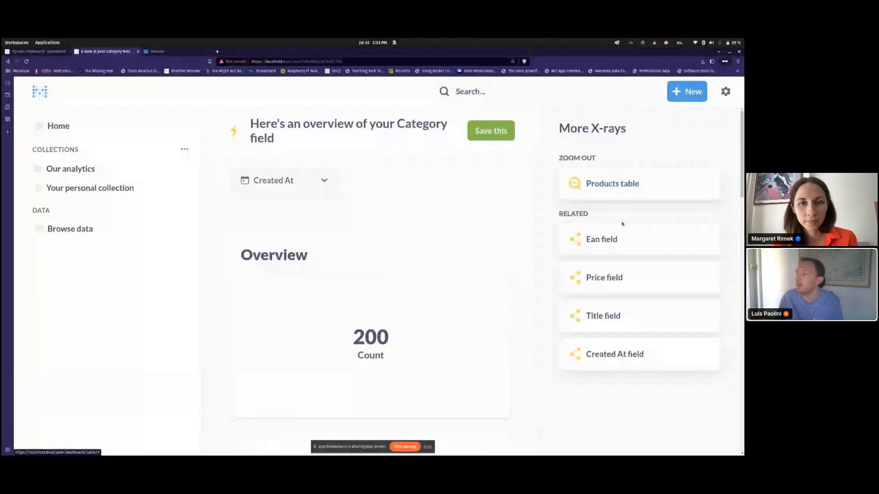
left_click(616, 191)
left_click(607, 224)
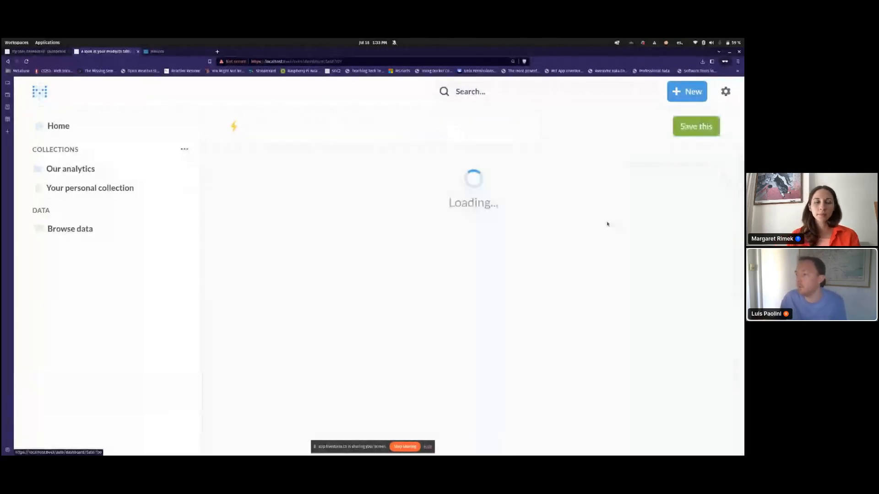
scroll(526, 230, "down", 10)
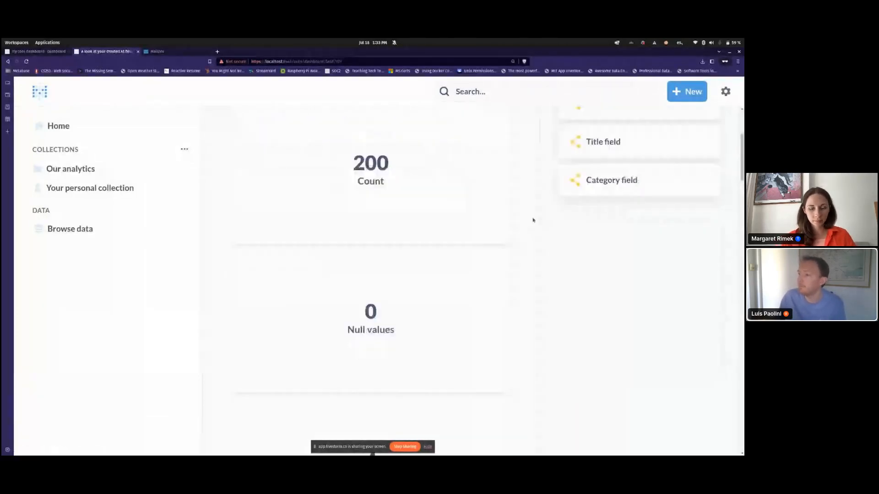
scroll(534, 224, "down", 3)
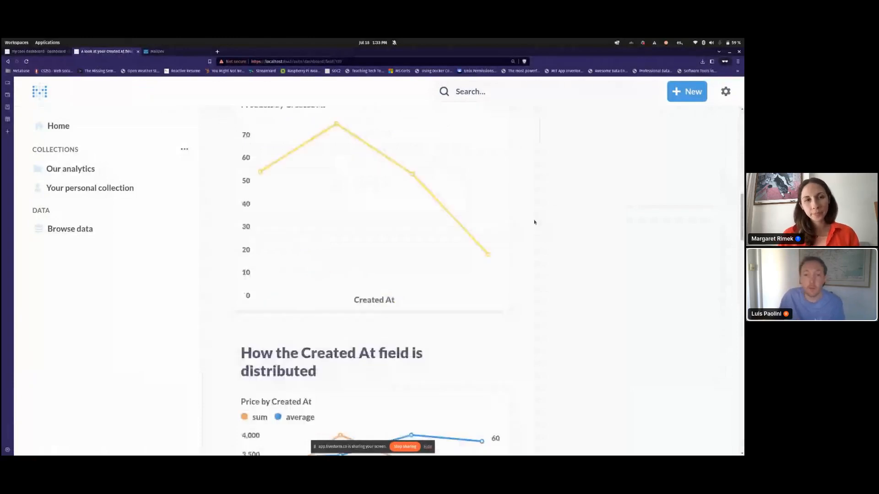
scroll(534, 221, "down", 8)
scroll(541, 229, "down", 2)
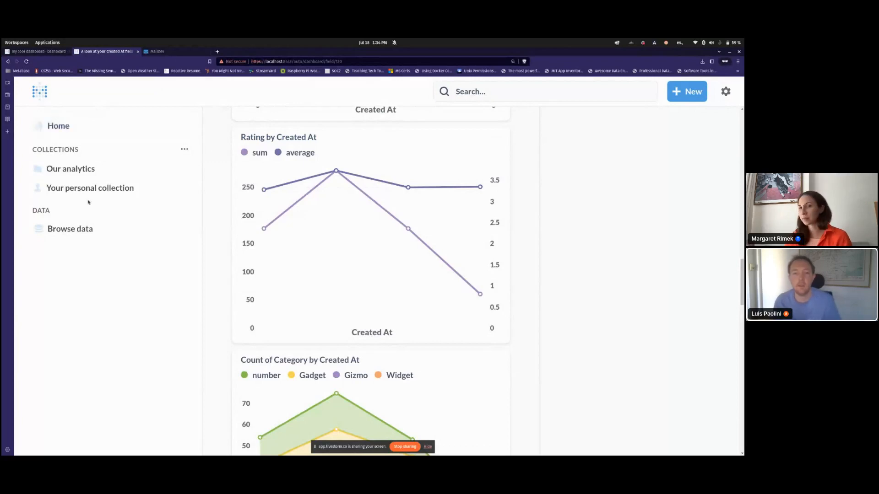
Step: Show the closing 'Thank you!' slide 13 of the 'Metabase from zero to hero' deck
left_click(87, 164)
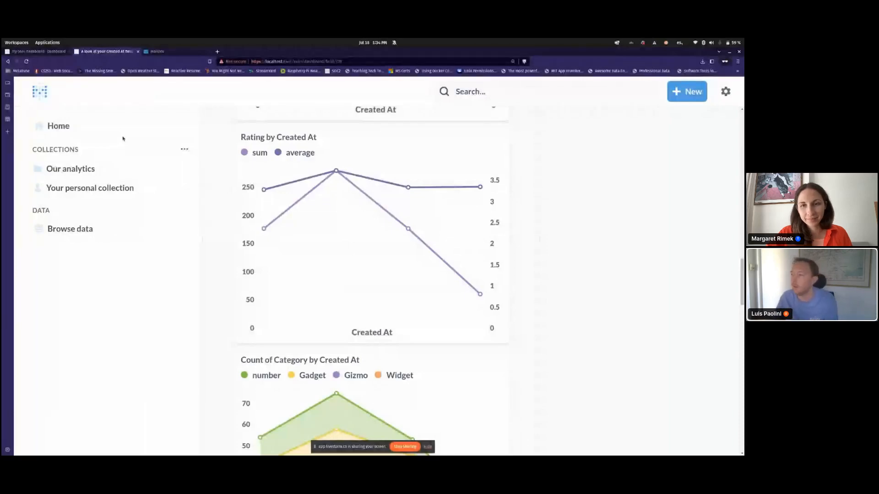
key("alt+Tab")
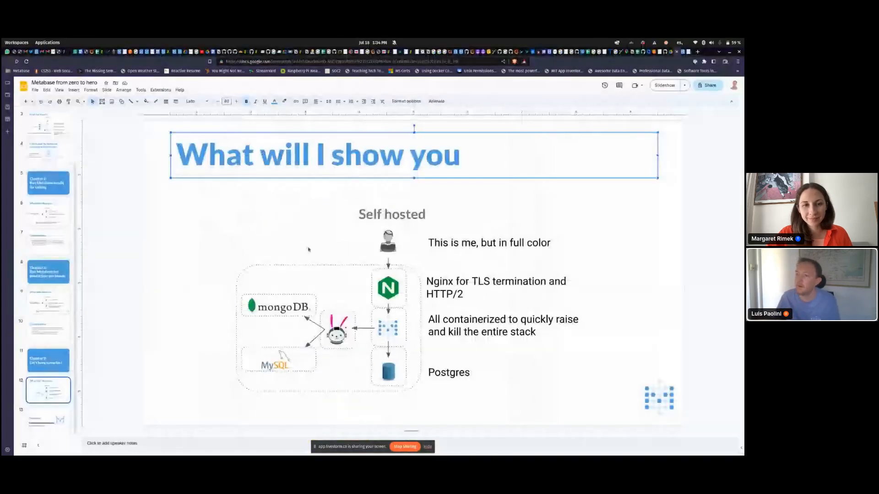
left_click(62, 423)
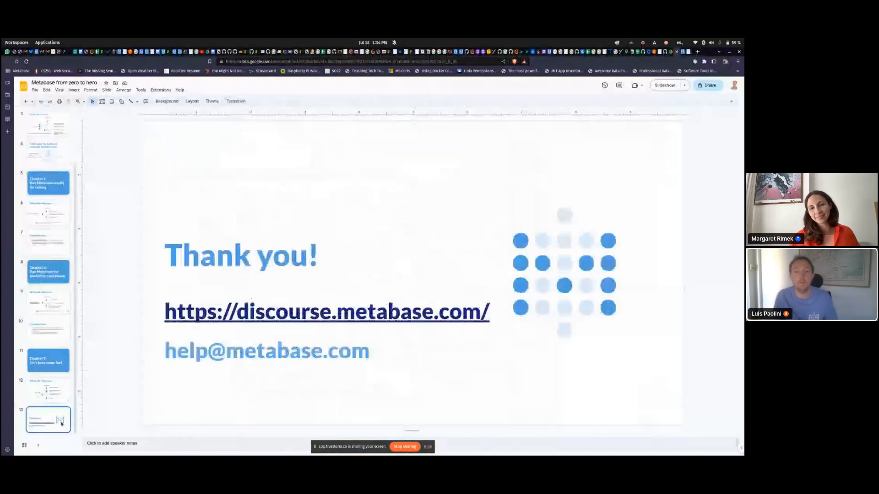